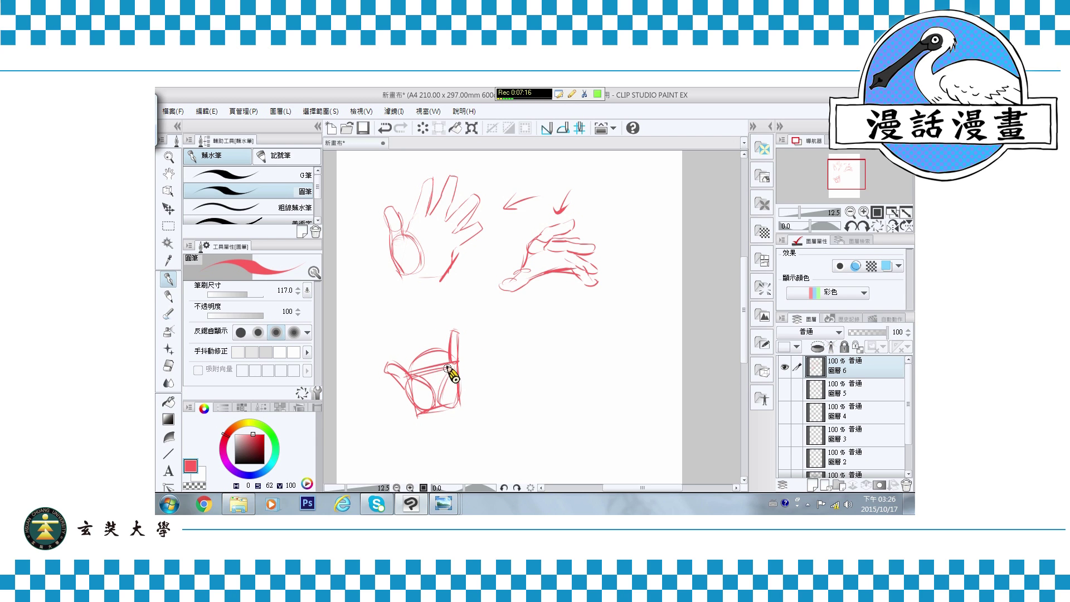
- Undo the last finger stroke, add a centre line to the lower palm sketch, and draw a small divided box diagram beside it
{"action": "key", "text": "ctrl+z"}
{"action": "mouse_move", "coordinate": [420, 350]}
{"action": "left_mouse_down"}
{"action": "mouse_move", "coordinate": [437, 378]}
{"action": "mouse_move", "coordinate": [430, 317]}
{"action": "mouse_move", "coordinate": [440, 411]}
{"action": "left_mouse_up"}
{"action": "mouse_move", "coordinate": [591, 318]}
{"action": "left_mouse_down"}
{"action": "mouse_move", "coordinate": [592, 345]}
{"action": "mouse_move", "coordinate": [613, 337]}
{"action": "left_mouse_up"}
{"action": "left_click_drag", "start_coordinate": [603, 298], "coordinate": [613, 328]}
{"action": "left_click_drag", "start_coordinate": [593, 338], "coordinate": [613, 338]}
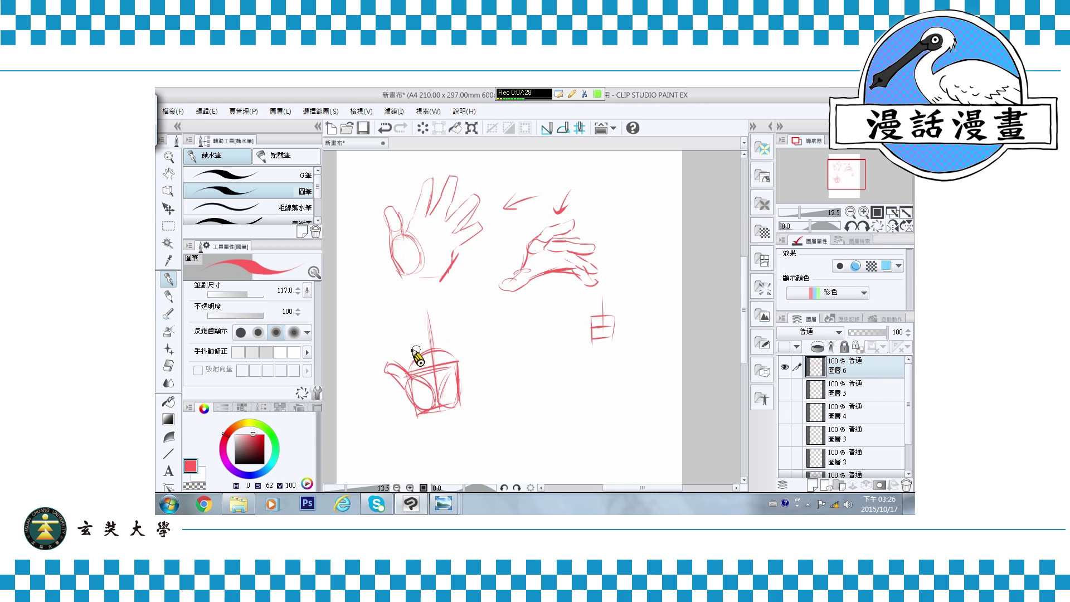
- Sketch four upright fingers on the lower palm and add a curved line extending outward across the little finger
{"action": "mouse_move", "coordinate": [422, 321]}
{"action": "left_mouse_down"}
{"action": "mouse_move", "coordinate": [449, 328]}
{"action": "mouse_move", "coordinate": [456, 374]}
{"action": "mouse_move", "coordinate": [420, 313]}
{"action": "left_mouse_up"}
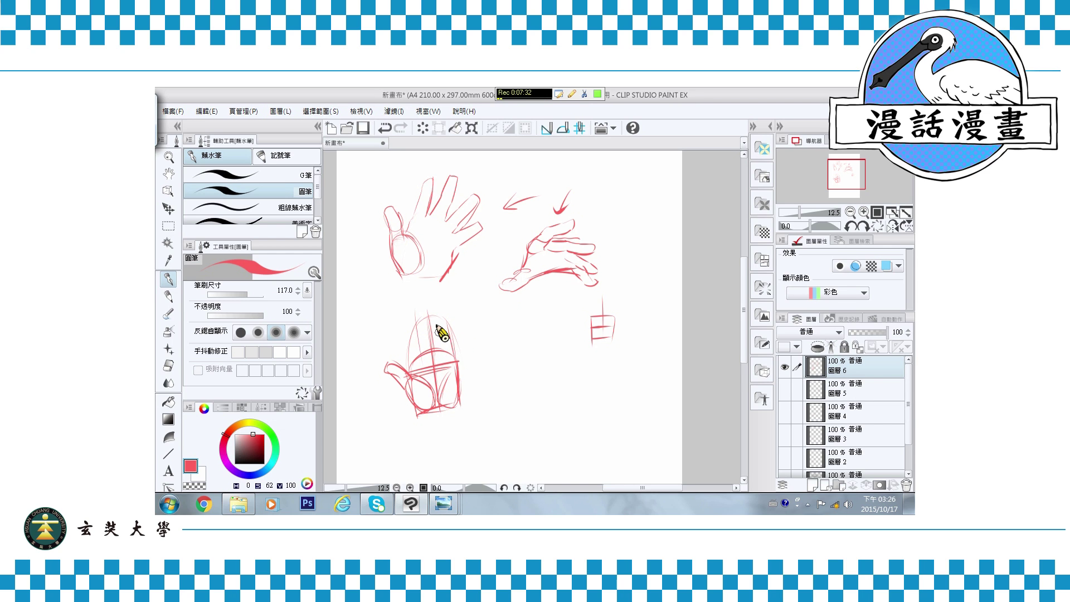
{"action": "mouse_move", "coordinate": [441, 359]}
{"action": "left_mouse_down"}
{"action": "mouse_move", "coordinate": [409, 336]}
{"action": "mouse_move", "coordinate": [412, 370]}
{"action": "mouse_move", "coordinate": [407, 329]}
{"action": "mouse_move", "coordinate": [422, 355]}
{"action": "mouse_move", "coordinate": [419, 314]}
{"action": "left_mouse_up"}
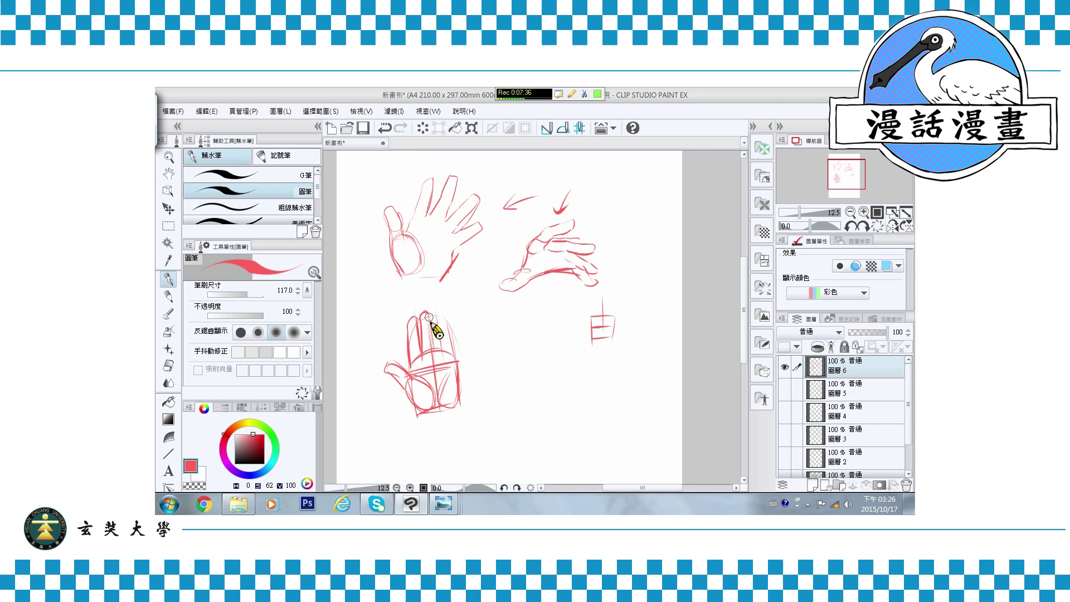
{"action": "mouse_move", "coordinate": [436, 352]}
{"action": "left_mouse_down"}
{"action": "mouse_move", "coordinate": [440, 310]}
{"action": "mouse_move", "coordinate": [443, 355]}
{"action": "mouse_move", "coordinate": [449, 325]}
{"action": "mouse_move", "coordinate": [451, 363]}
{"action": "left_mouse_up"}
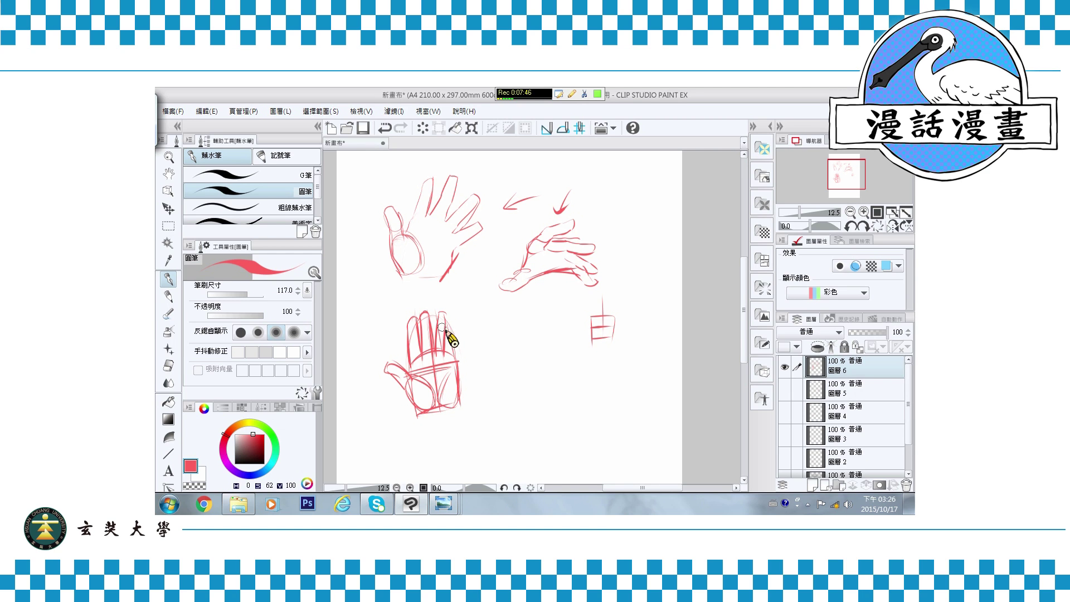
{"action": "left_click_drag", "start_coordinate": [445, 325], "coordinate": [477, 333]}
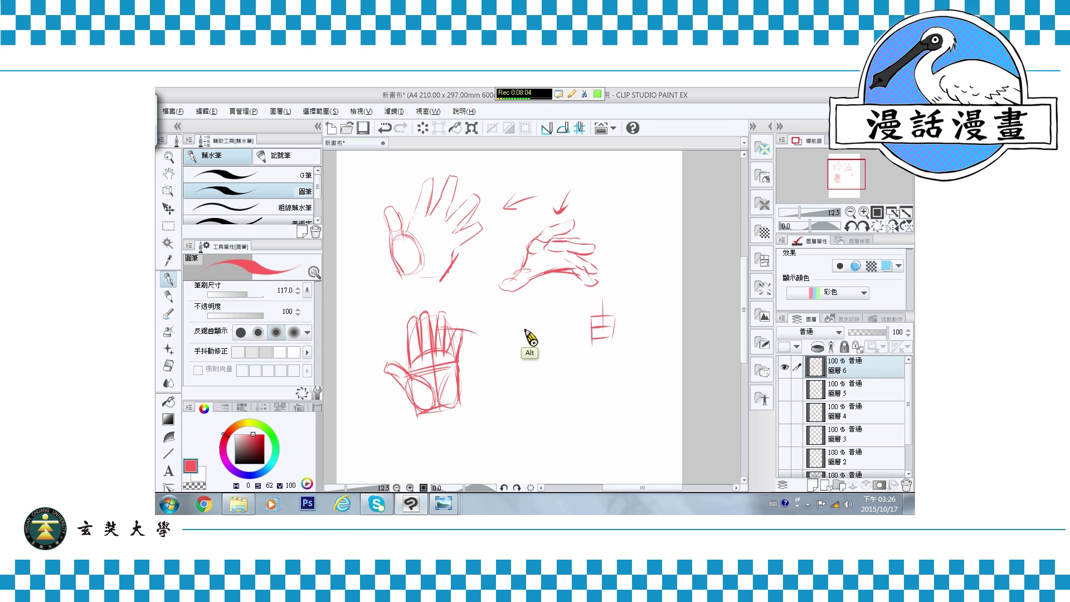
- Paint out the lower hand's thumb in white and set the brush colour to red with saturation 75
{"action": "key", "text": "x"}
{"action": "left_click_drag", "start_coordinate": [388, 362], "coordinate": [412, 384]}
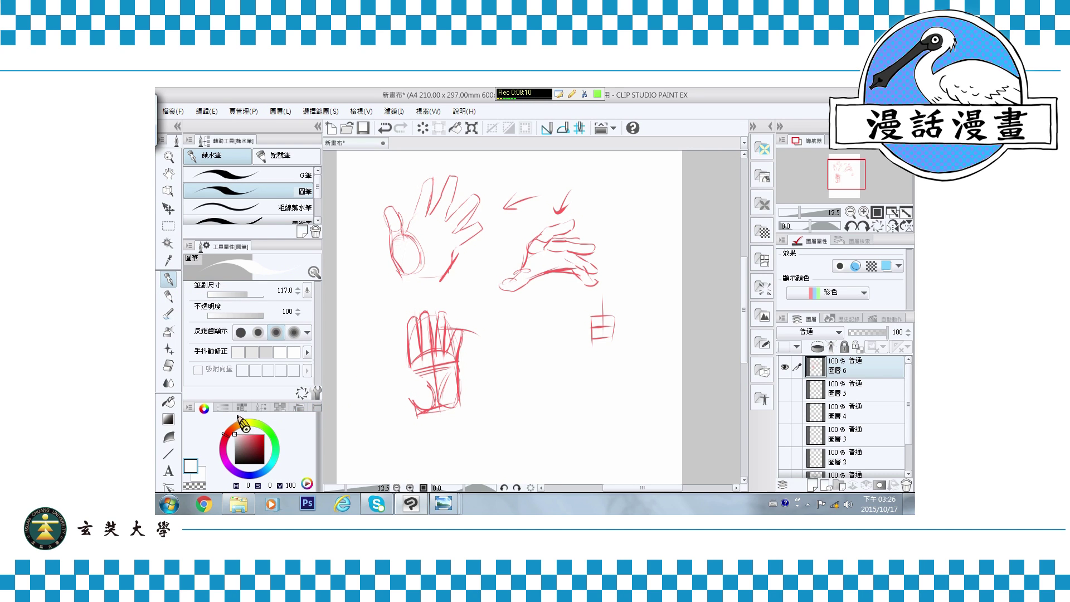
{"action": "left_click", "coordinate": [259, 433]}
{"action": "left_click", "coordinate": [257, 433]}
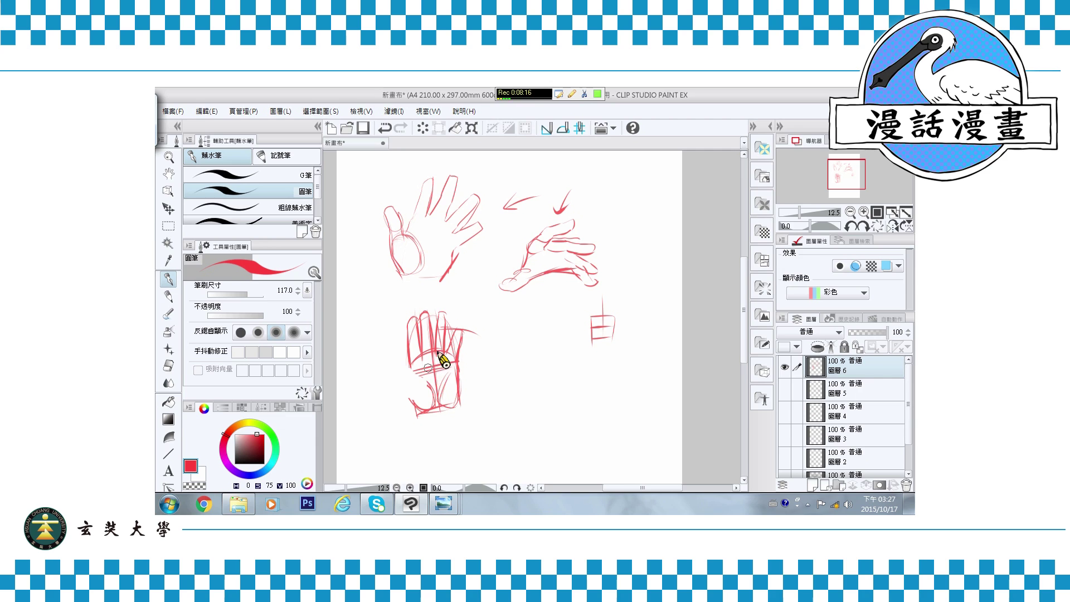
- Draw the thumb folded across the palm, circle its base joint, and add a curved arrow and a cross beside the hand
{"action": "left_click_drag", "start_coordinate": [365, 398], "coordinate": [393, 381]}
{"action": "mouse_move", "coordinate": [436, 362]}
{"action": "left_mouse_down"}
{"action": "mouse_move", "coordinate": [449, 368]}
{"action": "mouse_move", "coordinate": [421, 368]}
{"action": "left_mouse_up"}
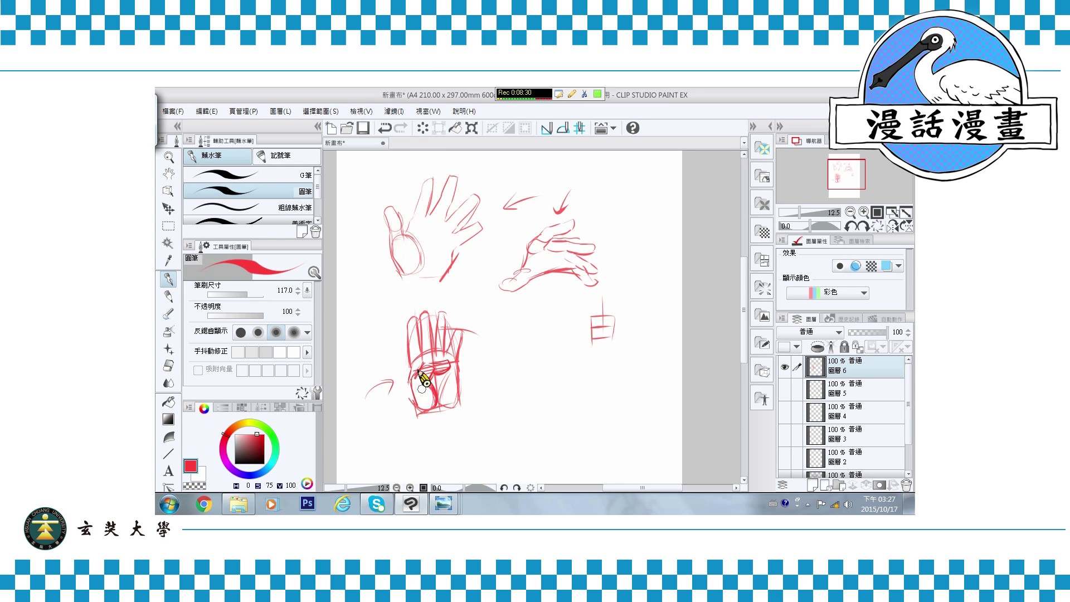
{"action": "left_click_drag", "start_coordinate": [426, 414], "coordinate": [430, 409]}
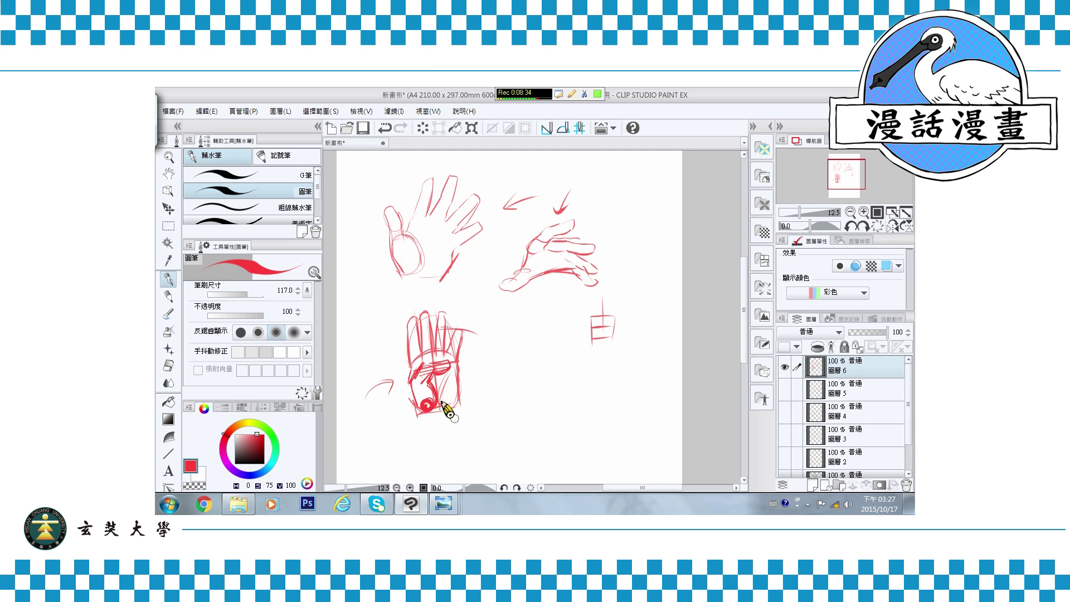
{"action": "mouse_move", "coordinate": [387, 393]}
{"action": "left_mouse_down"}
{"action": "mouse_move", "coordinate": [406, 413]}
{"action": "mouse_move", "coordinate": [385, 412]}
{"action": "left_mouse_up"}
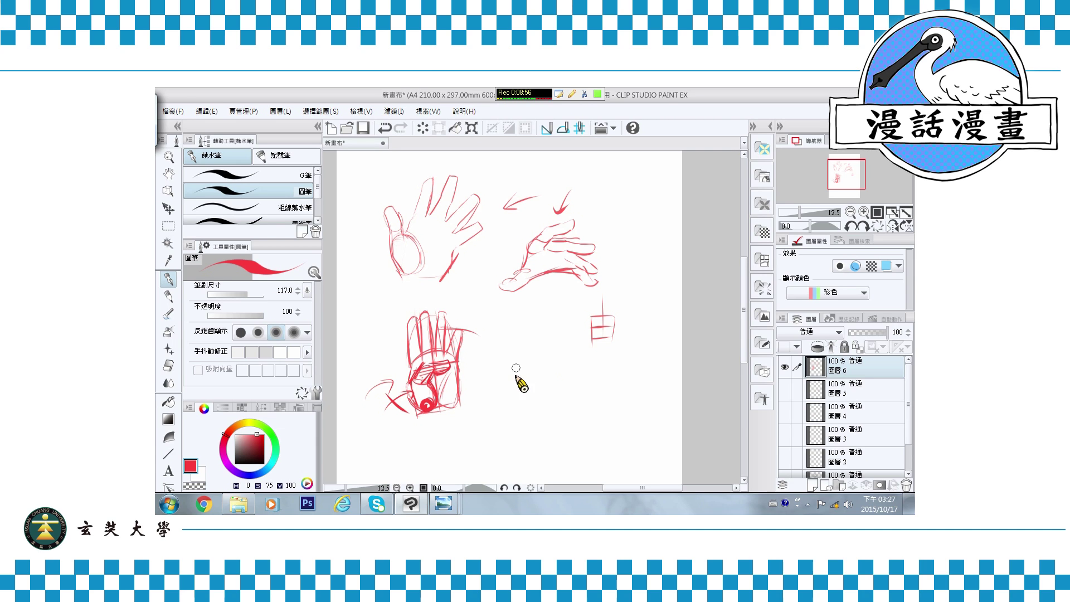
- Sketch a closed fist with segmented curled fingers and a raised thumb beside the folded-thumb hand
{"action": "mouse_move", "coordinate": [506, 365]}
{"action": "left_mouse_down"}
{"action": "mouse_move", "coordinate": [550, 365]}
{"action": "mouse_move", "coordinate": [506, 376]}
{"action": "left_mouse_up"}
{"action": "left_click_drag", "start_coordinate": [505, 378], "coordinate": [551, 378]}
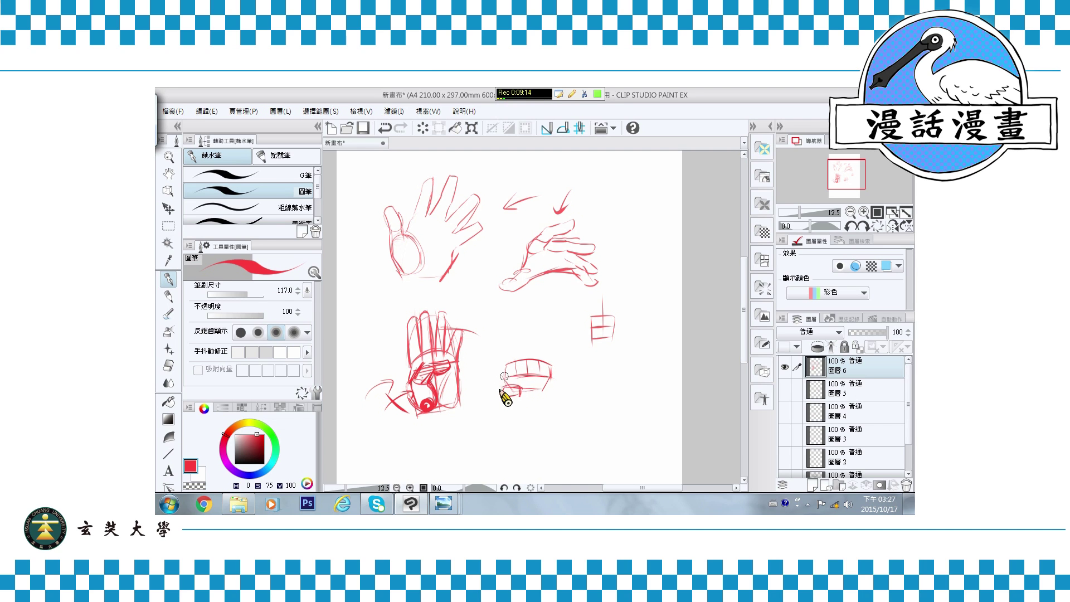
{"action": "left_click_drag", "start_coordinate": [498, 388], "coordinate": [514, 394]}
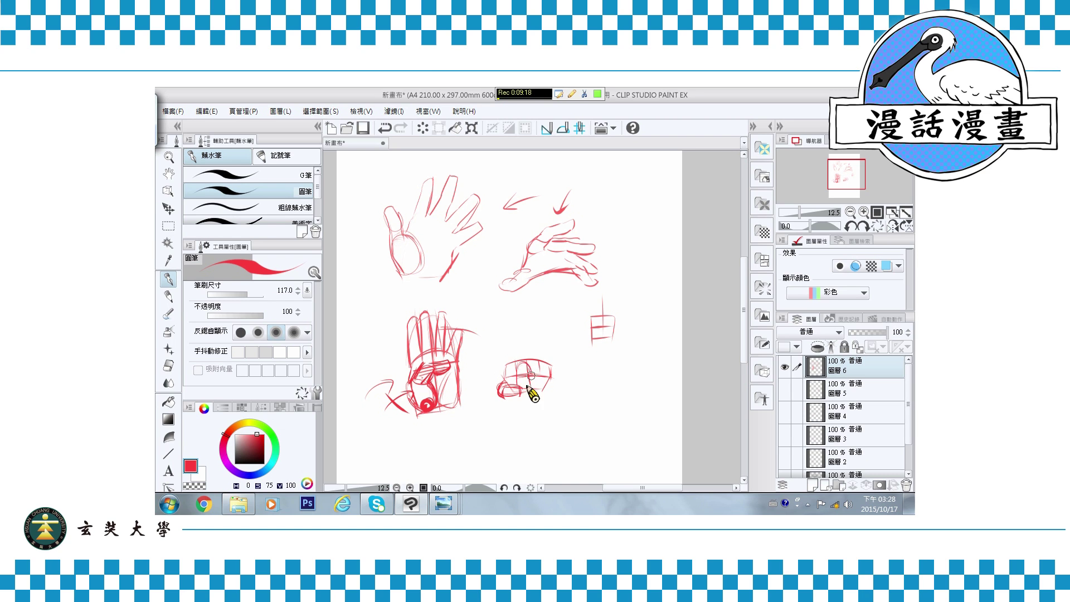
{"action": "mouse_move", "coordinate": [538, 362]}
{"action": "left_mouse_down"}
{"action": "mouse_move", "coordinate": [542, 391]}
{"action": "mouse_move", "coordinate": [527, 384]}
{"action": "mouse_move", "coordinate": [545, 387]}
{"action": "mouse_move", "coordinate": [549, 369]}
{"action": "mouse_move", "coordinate": [554, 388]}
{"action": "mouse_move", "coordinate": [535, 368]}
{"action": "mouse_move", "coordinate": [550, 388]}
{"action": "left_mouse_up"}
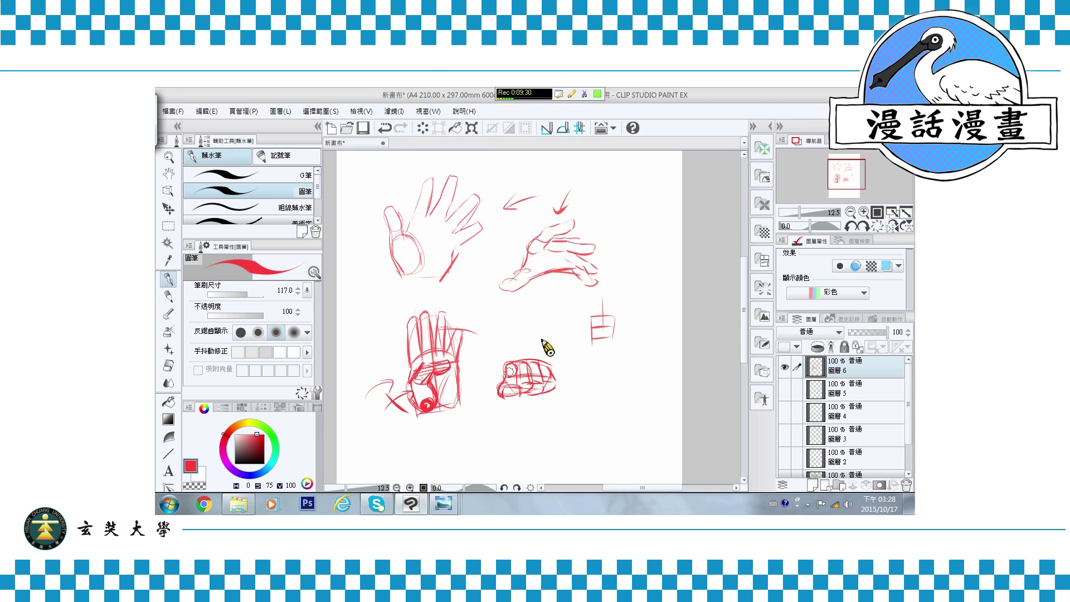
{"action": "mouse_move", "coordinate": [512, 365]}
{"action": "left_mouse_down"}
{"action": "mouse_move", "coordinate": [544, 333]}
{"action": "mouse_move", "coordinate": [536, 356]}
{"action": "mouse_move", "coordinate": [509, 365]}
{"action": "mouse_move", "coordinate": [539, 337]}
{"action": "mouse_move", "coordinate": [534, 359]}
{"action": "mouse_move", "coordinate": [523, 355]}
{"action": "mouse_move", "coordinate": [533, 360]}
{"action": "mouse_move", "coordinate": [540, 349]}
{"action": "mouse_move", "coordinate": [509, 366]}
{"action": "mouse_move", "coordinate": [501, 393]}
{"action": "mouse_move", "coordinate": [547, 399]}
{"action": "left_mouse_up"}
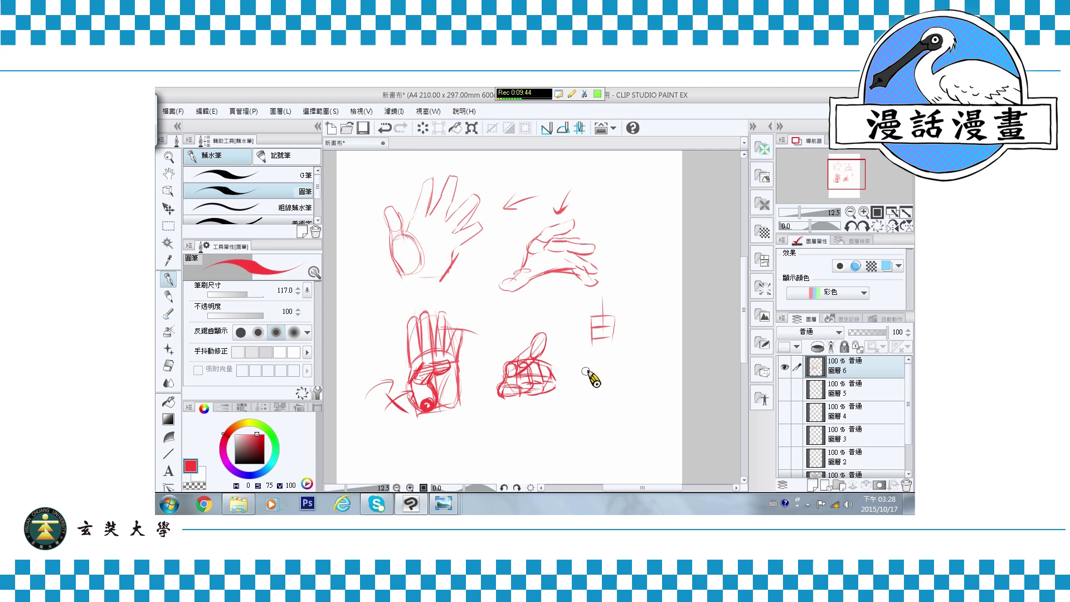
- Sketch a foreshortened hand under the box diagram, with a narrow palm block, a thumb and spread fingers
{"action": "mouse_move", "coordinate": [590, 364]}
{"action": "left_mouse_down"}
{"action": "mouse_move", "coordinate": [592, 377]}
{"action": "mouse_move", "coordinate": [626, 362]}
{"action": "left_mouse_up"}
{"action": "mouse_move", "coordinate": [592, 374]}
{"action": "left_mouse_down"}
{"action": "mouse_move", "coordinate": [634, 363]}
{"action": "mouse_move", "coordinate": [613, 372]}
{"action": "mouse_move", "coordinate": [622, 372]}
{"action": "left_mouse_up"}
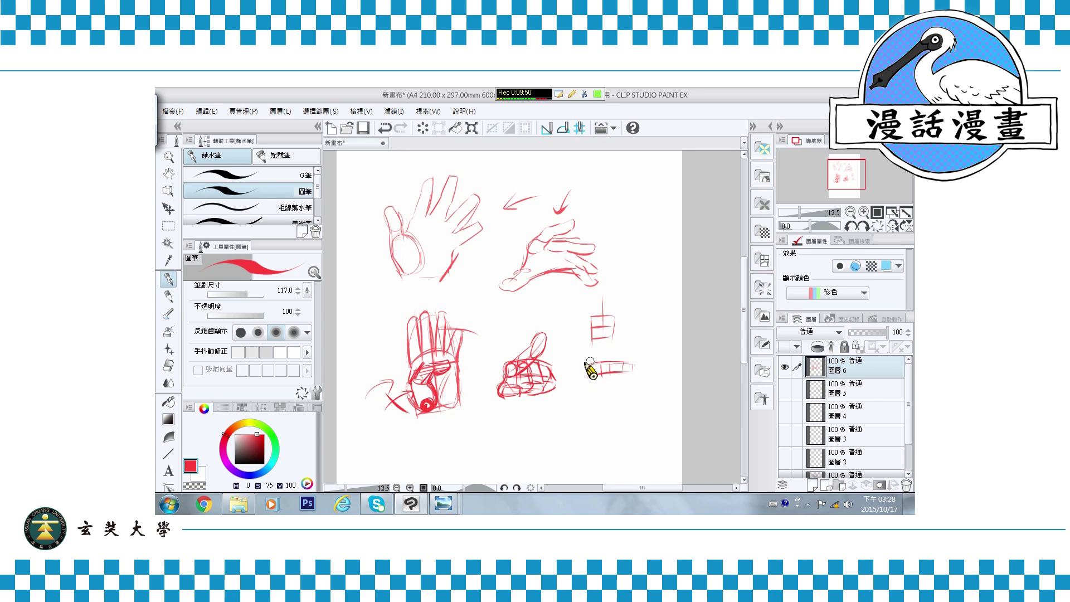
{"action": "left_click_drag", "start_coordinate": [570, 350], "coordinate": [595, 369]}
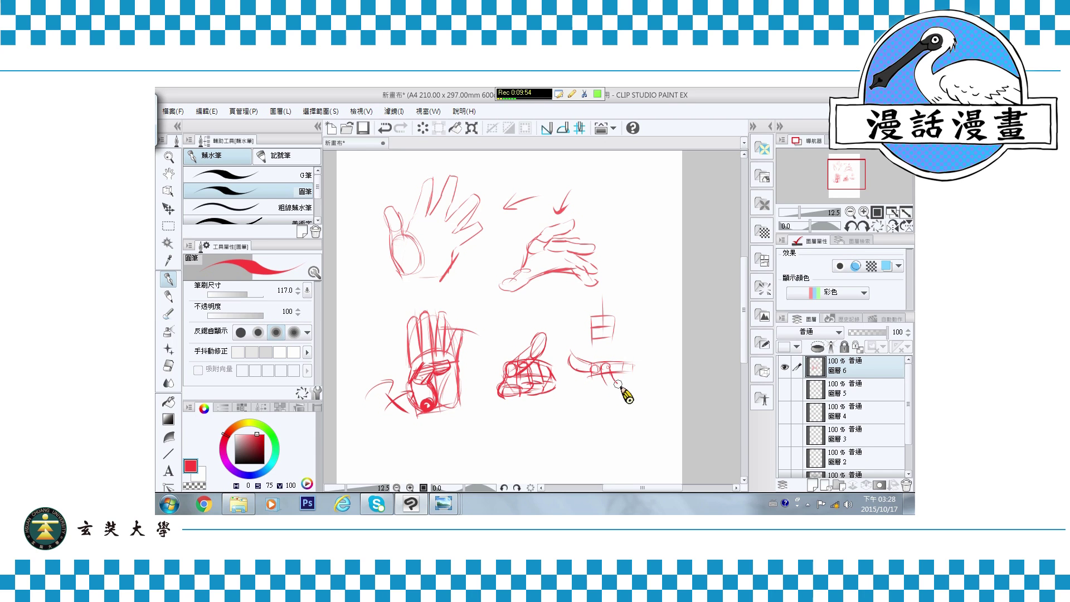
{"action": "mouse_move", "coordinate": [617, 369]}
{"action": "left_mouse_down"}
{"action": "mouse_move", "coordinate": [627, 389]}
{"action": "mouse_move", "coordinate": [612, 368]}
{"action": "mouse_move", "coordinate": [641, 384]}
{"action": "mouse_move", "coordinate": [601, 355]}
{"action": "mouse_move", "coordinate": [617, 331]}
{"action": "mouse_move", "coordinate": [594, 365]}
{"action": "mouse_move", "coordinate": [600, 383]}
{"action": "mouse_move", "coordinate": [611, 380]}
{"action": "left_mouse_up"}
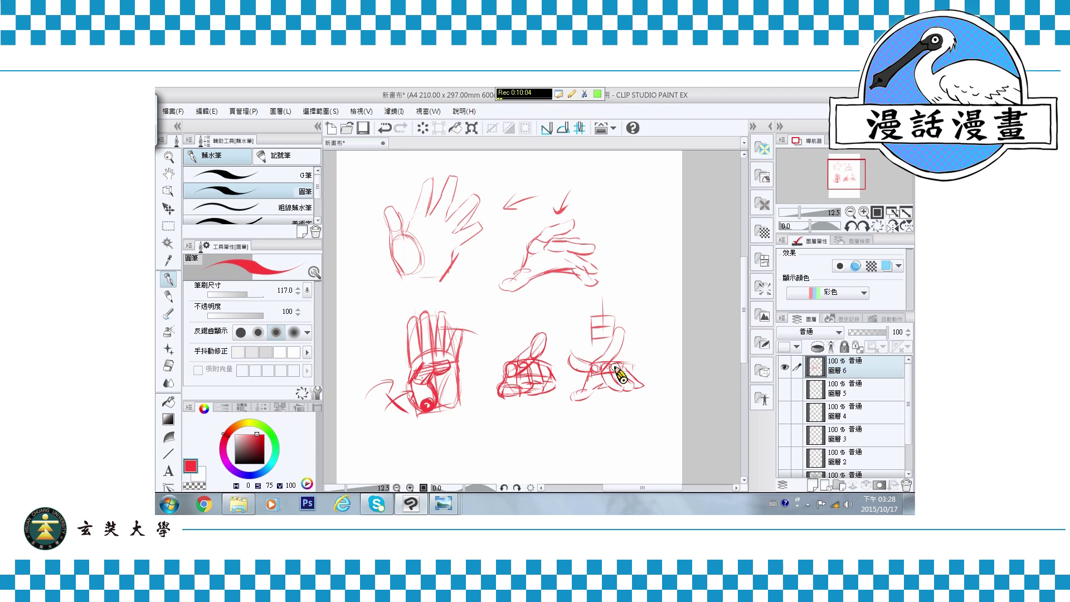
- Sketch an open hand in the blank area below the fist, with a knuckle line, thumb, extended fingers and a direction arrow
{"action": "scroll", "coordinate": [569, 310], "scroll_direction": "down", "scroll_amount": 3}
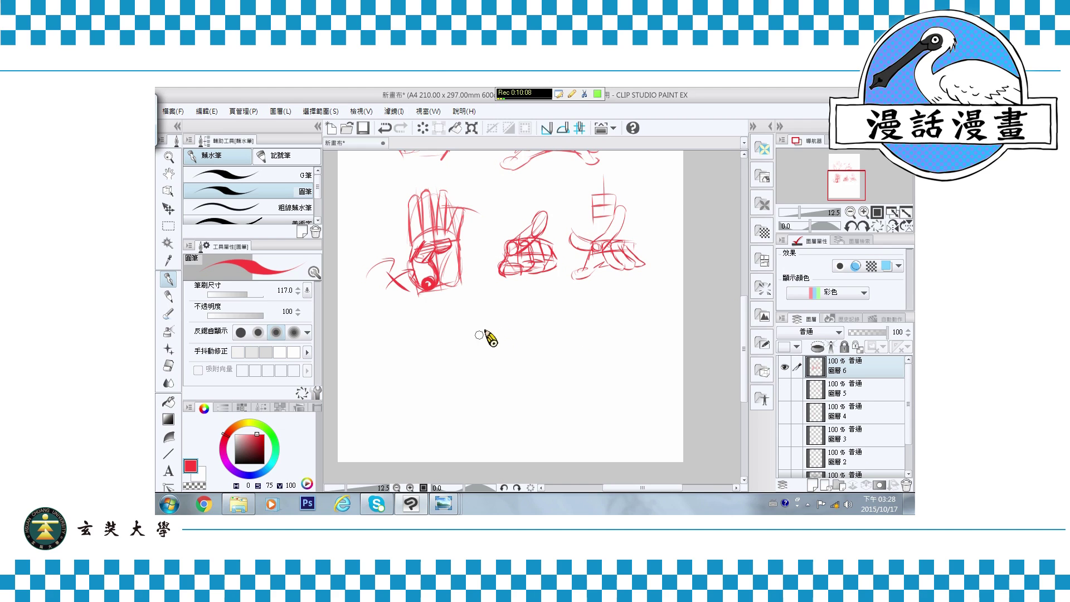
{"action": "left_click_drag", "start_coordinate": [470, 328], "coordinate": [526, 339]}
{"action": "left_click_drag", "start_coordinate": [465, 352], "coordinate": [518, 356]}
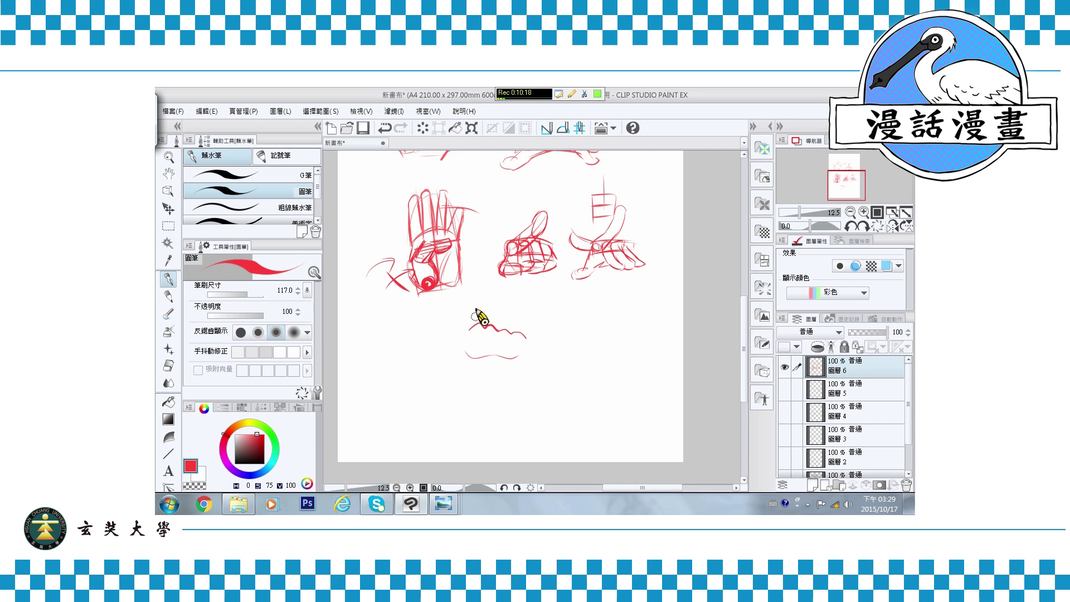
{"action": "left_click_drag", "start_coordinate": [476, 302], "coordinate": [490, 290]}
{"action": "mouse_move", "coordinate": [470, 339]}
{"action": "left_mouse_down"}
{"action": "mouse_move", "coordinate": [441, 364]}
{"action": "mouse_move", "coordinate": [460, 367]}
{"action": "left_mouse_up"}
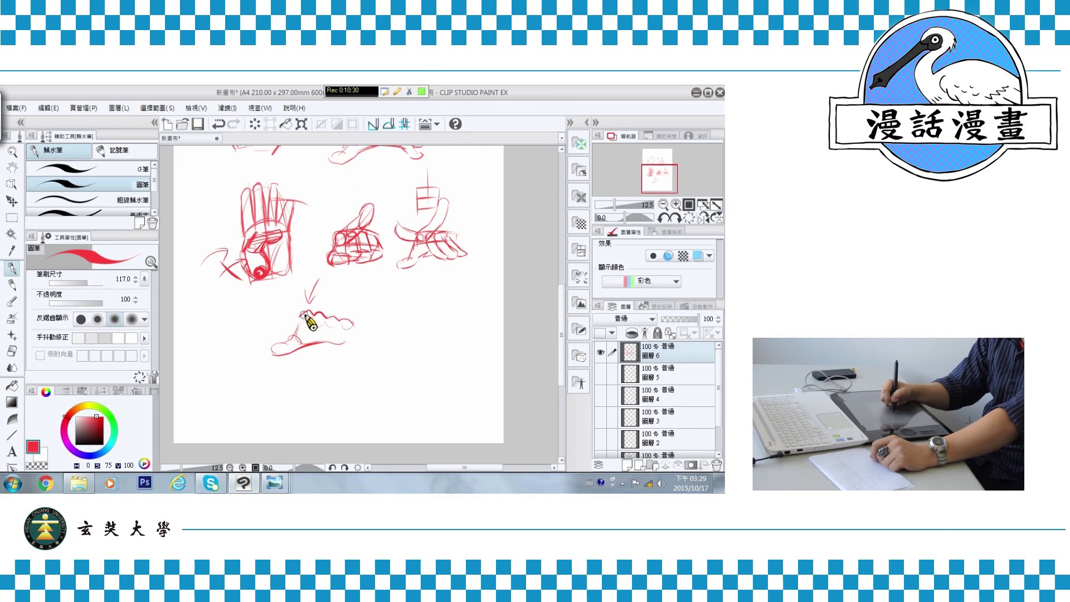
{"action": "mouse_move", "coordinate": [336, 295]}
{"action": "left_mouse_down"}
{"action": "mouse_move", "coordinate": [319, 313]}
{"action": "mouse_move", "coordinate": [337, 326]}
{"action": "mouse_move", "coordinate": [317, 325]}
{"action": "mouse_move", "coordinate": [334, 326]}
{"action": "mouse_move", "coordinate": [343, 336]}
{"action": "mouse_move", "coordinate": [335, 341]}
{"action": "mouse_move", "coordinate": [348, 339]}
{"action": "mouse_move", "coordinate": [344, 347]}
{"action": "mouse_move", "coordinate": [335, 318]}
{"action": "mouse_move", "coordinate": [352, 347]}
{"action": "mouse_move", "coordinate": [349, 320]}
{"action": "mouse_move", "coordinate": [373, 347]}
{"action": "mouse_move", "coordinate": [414, 338]}
{"action": "mouse_move", "coordinate": [390, 363]}
{"action": "mouse_move", "coordinate": [430, 347]}
{"action": "mouse_move", "coordinate": [427, 372]}
{"action": "mouse_move", "coordinate": [458, 337]}
{"action": "mouse_move", "coordinate": [426, 333]}
{"action": "mouse_move", "coordinate": [433, 324]}
{"action": "mouse_move", "coordinate": [409, 336]}
{"action": "left_mouse_up"}
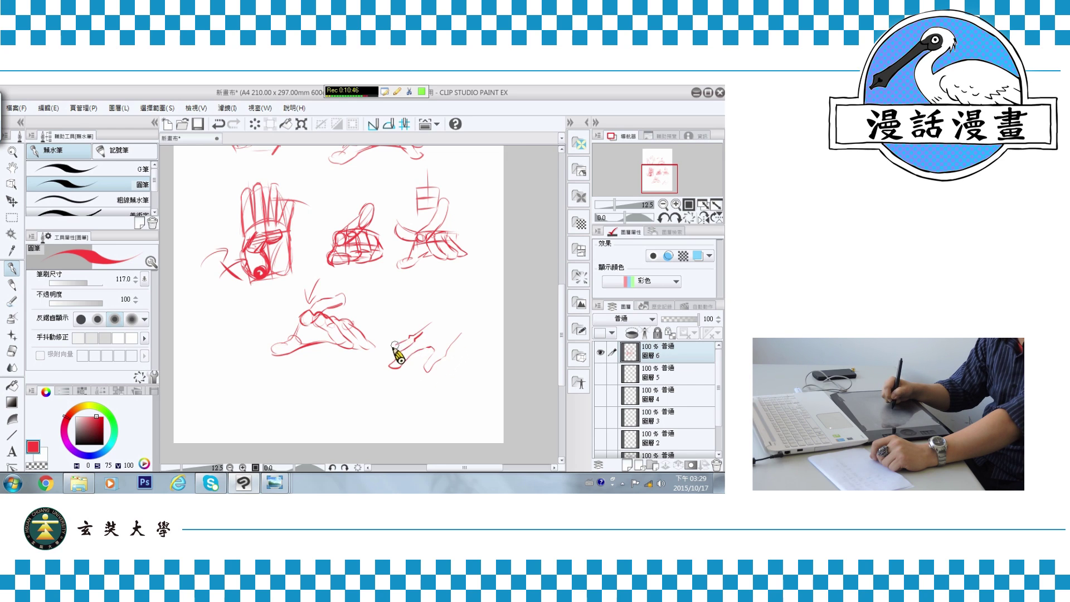
- Complete the reaching hand at the lower right of the page with finger lines and two heavier forearm strokes
{"action": "left_click_drag", "start_coordinate": [416, 336], "coordinate": [440, 317]}
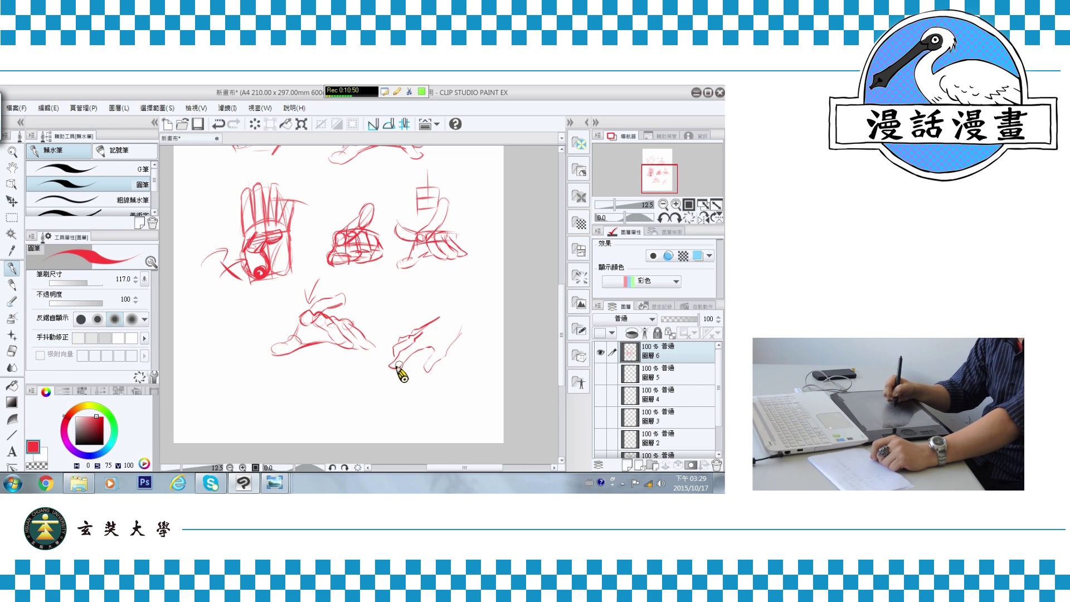
{"action": "left_click_drag", "start_coordinate": [449, 289], "coordinate": [442, 316]}
{"action": "left_click_drag", "start_coordinate": [474, 281], "coordinate": [461, 333]}
{"action": "left_click_drag", "start_coordinate": [474, 282], "coordinate": [445, 357]}
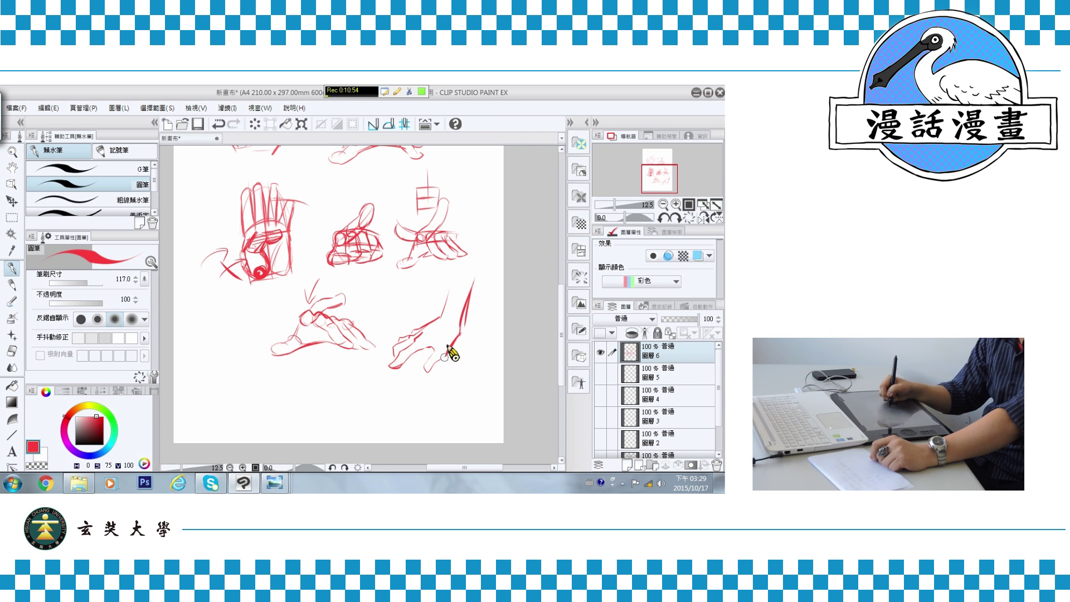
- Sketch a downward-pointing hand with fingers and wrist below the open hand, and add strokes in the blank area beside it
{"action": "mouse_move", "coordinate": [339, 362]}
{"action": "left_mouse_down"}
{"action": "mouse_move", "coordinate": [311, 386]}
{"action": "mouse_move", "coordinate": [360, 367]}
{"action": "mouse_move", "coordinate": [342, 393]}
{"action": "left_mouse_up"}
{"action": "mouse_move", "coordinate": [359, 368]}
{"action": "left_mouse_down"}
{"action": "mouse_move", "coordinate": [350, 400]}
{"action": "mouse_move", "coordinate": [334, 412]}
{"action": "mouse_move", "coordinate": [322, 402]}
{"action": "mouse_move", "coordinate": [331, 384]}
{"action": "mouse_move", "coordinate": [301, 422]}
{"action": "left_mouse_up"}
{"action": "mouse_move", "coordinate": [317, 385]}
{"action": "left_mouse_down"}
{"action": "mouse_move", "coordinate": [306, 415]}
{"action": "mouse_move", "coordinate": [293, 422]}
{"action": "mouse_move", "coordinate": [306, 394]}
{"action": "mouse_move", "coordinate": [293, 415]}
{"action": "left_mouse_up"}
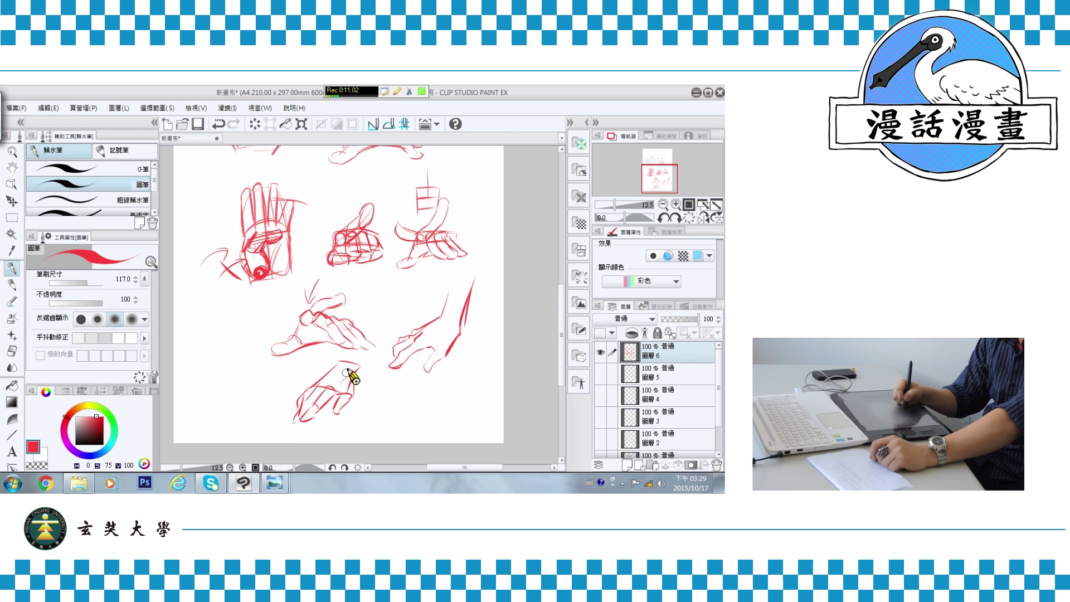
{"action": "mouse_move", "coordinate": [345, 372]}
{"action": "left_mouse_down"}
{"action": "mouse_move", "coordinate": [363, 389]}
{"action": "mouse_move", "coordinate": [354, 394]}
{"action": "mouse_move", "coordinate": [352, 374]}
{"action": "mouse_move", "coordinate": [341, 417]}
{"action": "left_mouse_up"}
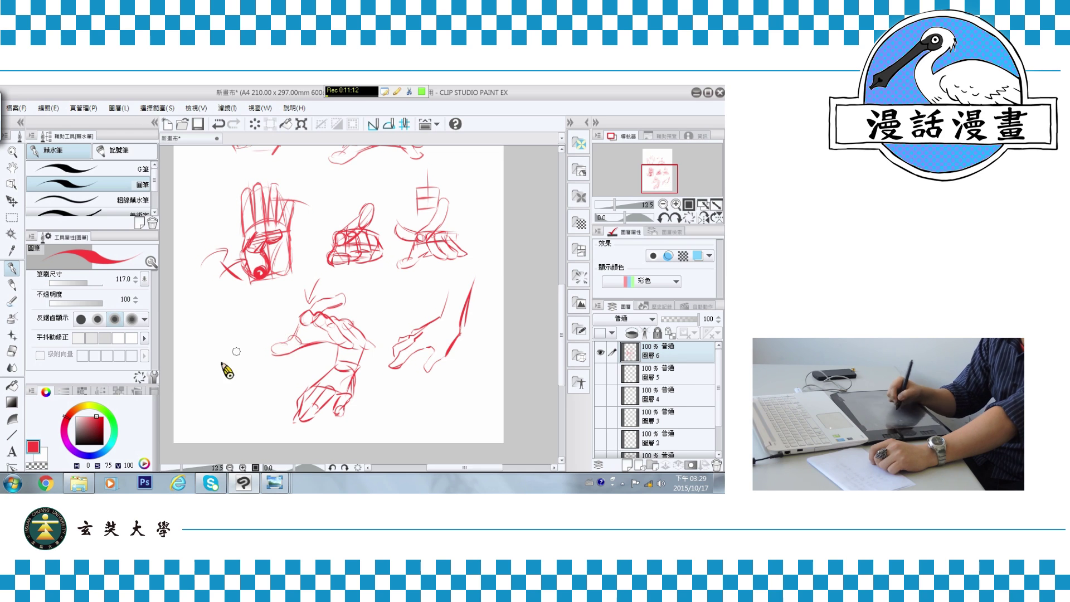
{"action": "mouse_move", "coordinate": [211, 318]}
{"action": "left_mouse_down"}
{"action": "mouse_move", "coordinate": [223, 327]}
{"action": "mouse_move", "coordinate": [212, 336]}
{"action": "mouse_move", "coordinate": [244, 321]}
{"action": "left_mouse_up"}
{"action": "mouse_move", "coordinate": [245, 325]}
{"action": "left_mouse_down"}
{"action": "mouse_move", "coordinate": [257, 329]}
{"action": "mouse_move", "coordinate": [239, 342]}
{"action": "left_mouse_up"}
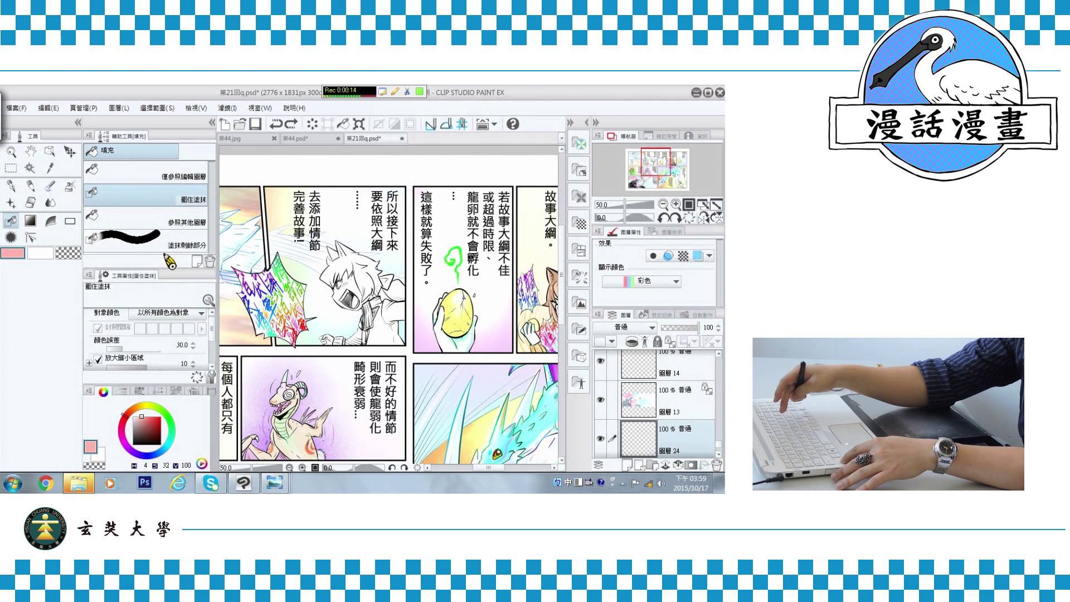
- Choose the 僅參照編輯圖層 fill sub tool and redo the pink fills on the shouting character's hair
{"action": "left_click", "coordinate": [139, 173]}
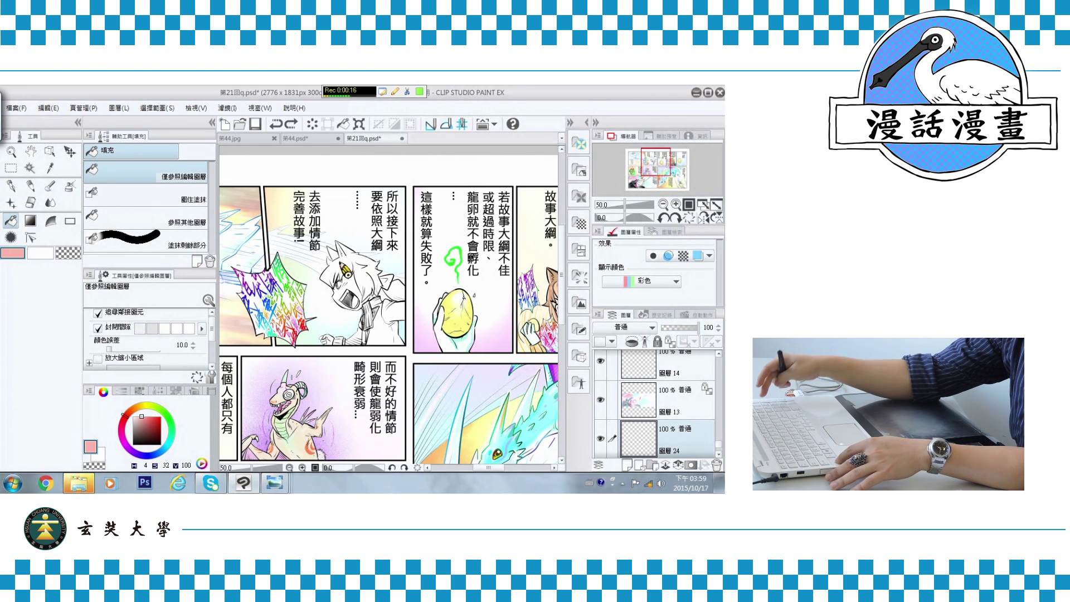
{"action": "key", "text": "ctrl+y"}
{"action": "key", "text": "ctrl+y"}
{"action": "key", "text": "ctrl+y"}
{"action": "key", "text": "ctrl+y"}
{"action": "key", "text": "ctrl+y"}
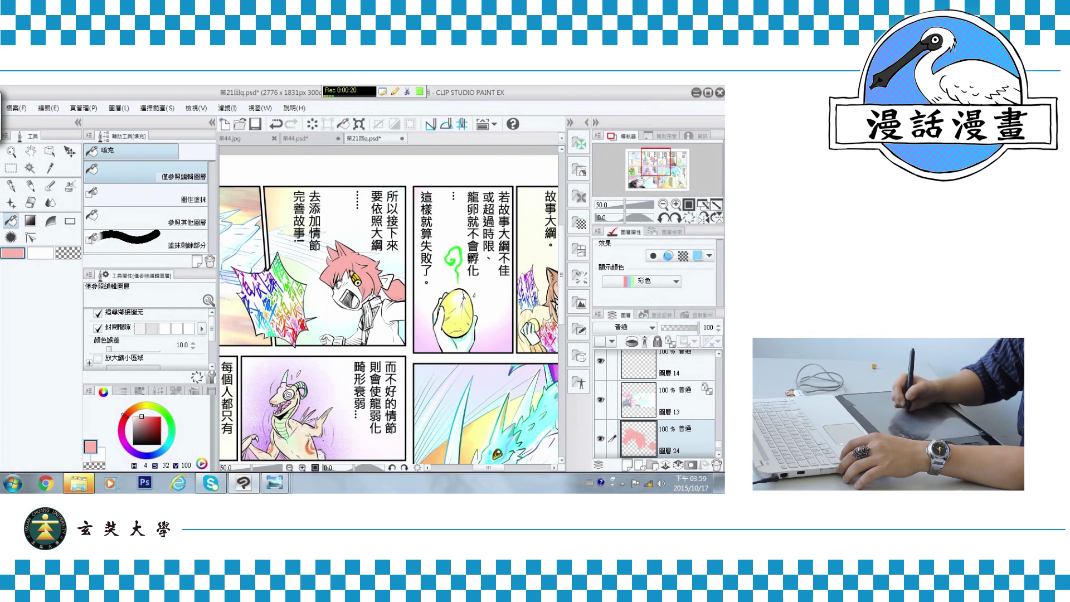
{"action": "scroll", "coordinate": [355, 277], "scroll_direction": "up", "scroll_amount": 3}
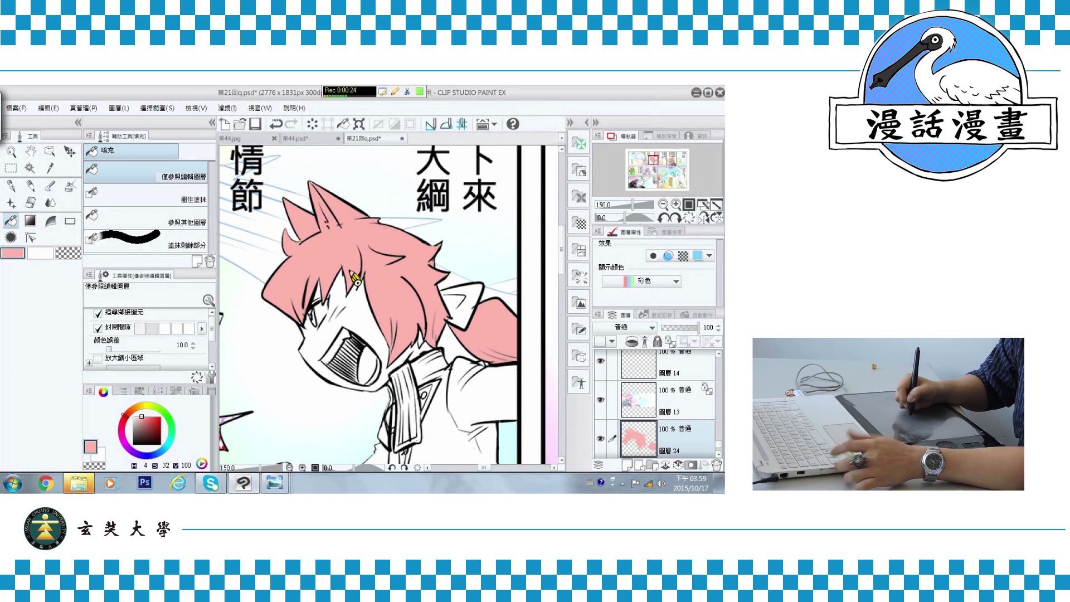
- Undo the pink hair fills on 圖層 24
{"action": "key", "text": "ctrl+z"}
{"action": "key", "text": "ctrl+z"}
{"action": "key", "text": "ctrl+z"}
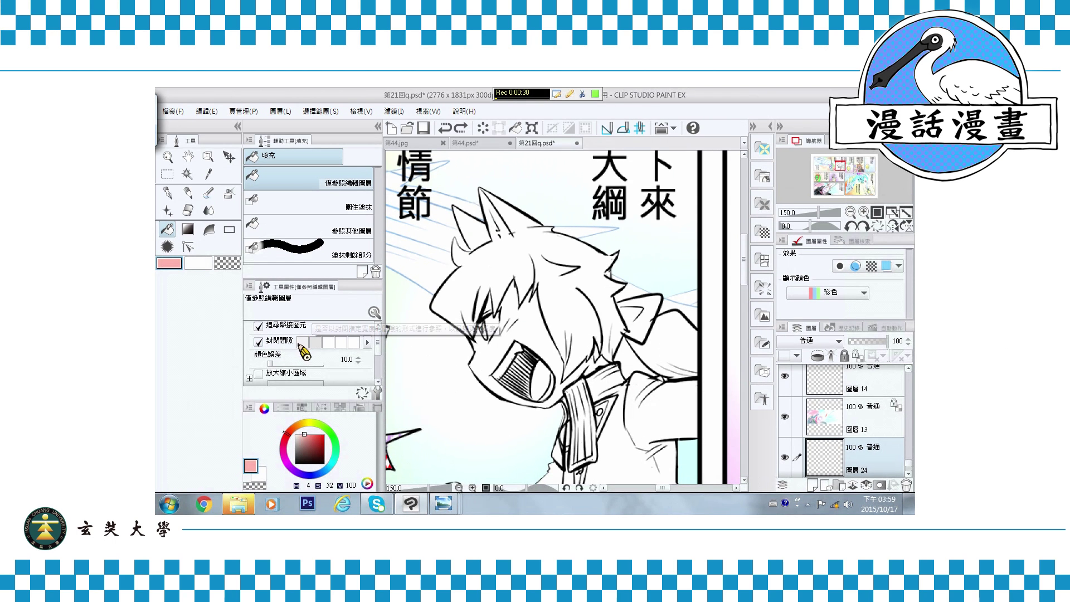
- Turn off the 封閉間隙 fill option, try filling the character's ear area with pink, and undo that fill
{"action": "left_click", "coordinate": [258, 342]}
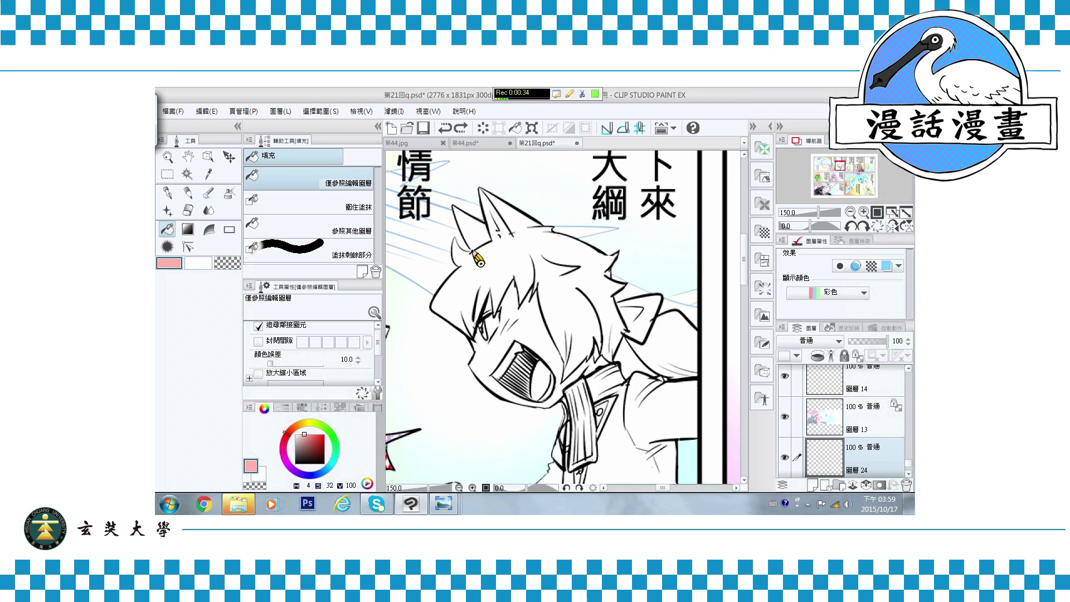
{"action": "left_click", "coordinate": [477, 245]}
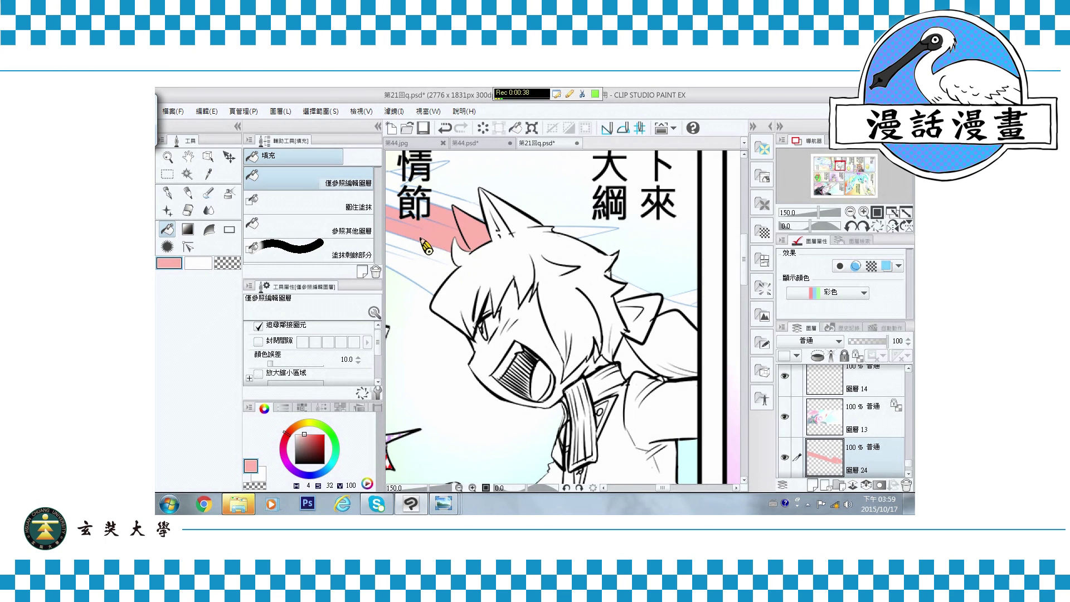
{"action": "key", "text": "ctrl+z"}
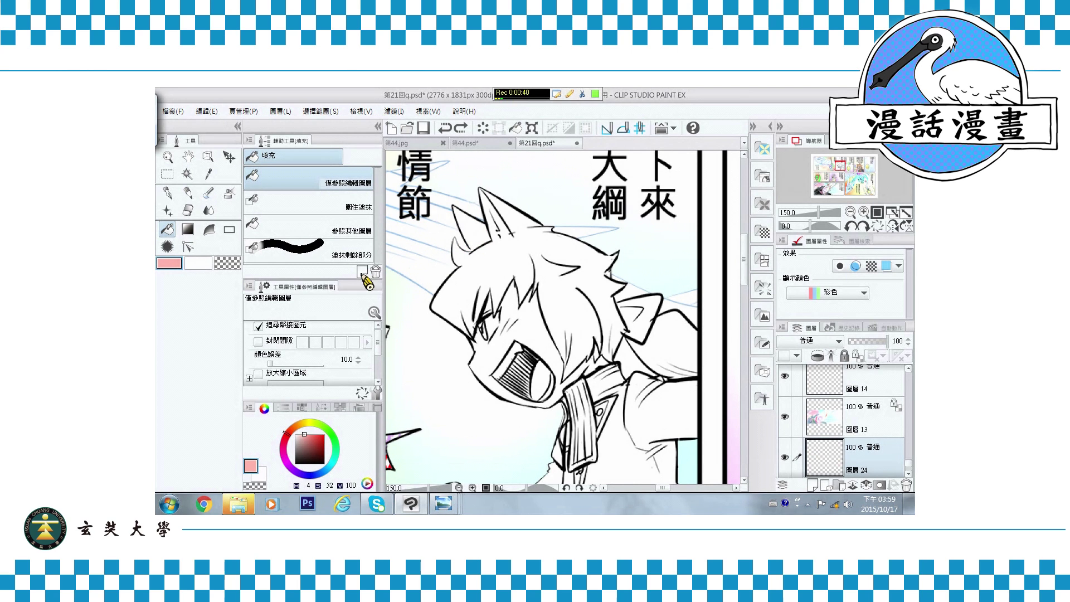
- Turn on the 封閉間隙 fill option and fill the shouting character's ears and main hair with pink
{"action": "left_click", "coordinate": [258, 341]}
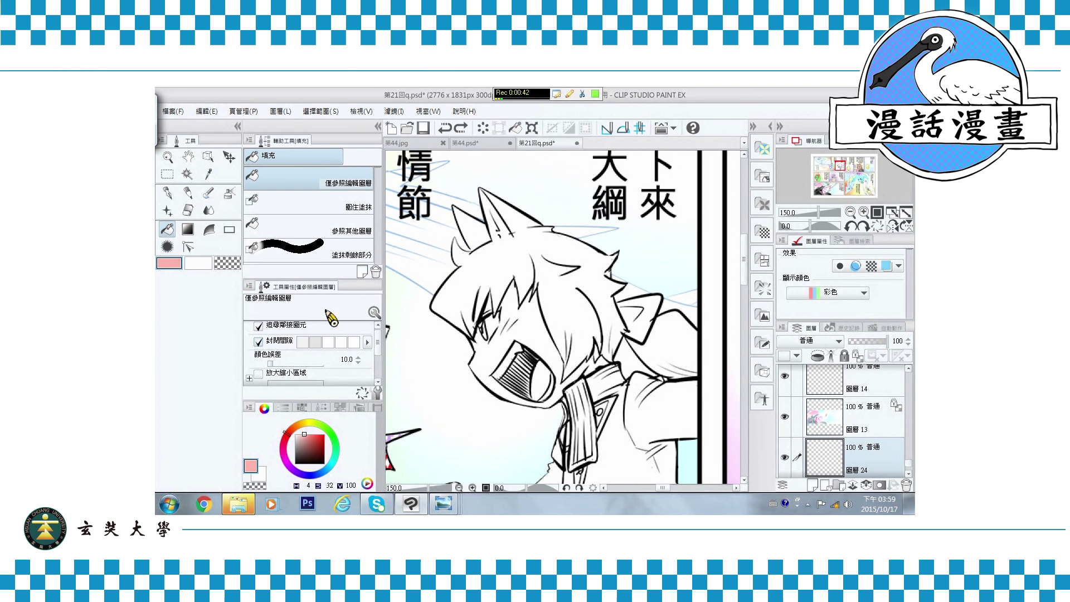
{"action": "left_click", "coordinate": [477, 245]}
{"action": "left_click", "coordinate": [533, 251]}
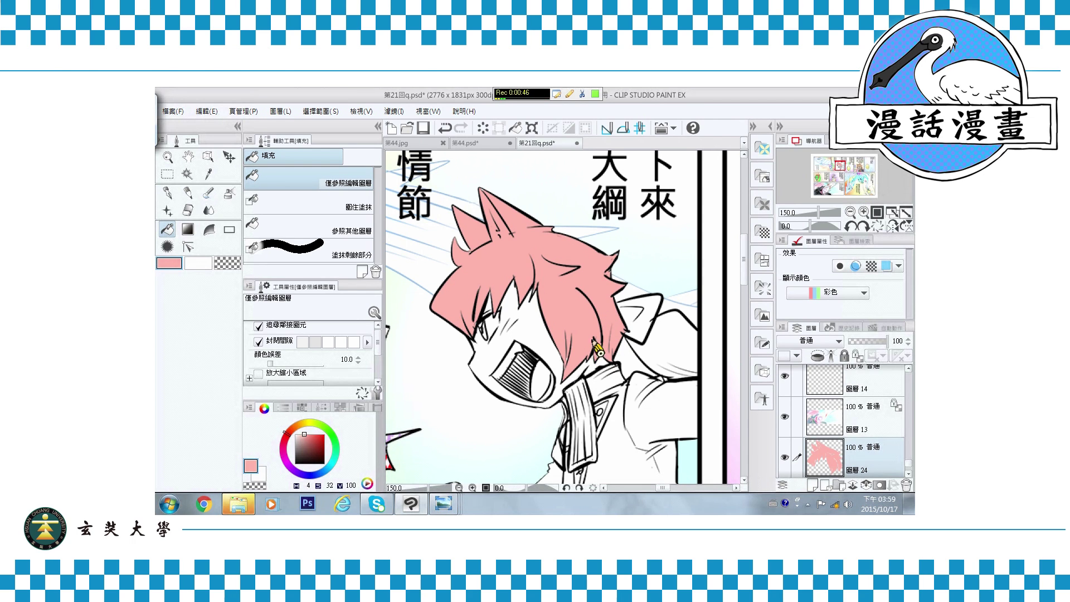
- Fill the shouting character's ponytail with pink, and the jacket body, collar and sleeve with green (H 158, S 100, V 66)
{"action": "left_click", "coordinate": [658, 348]}
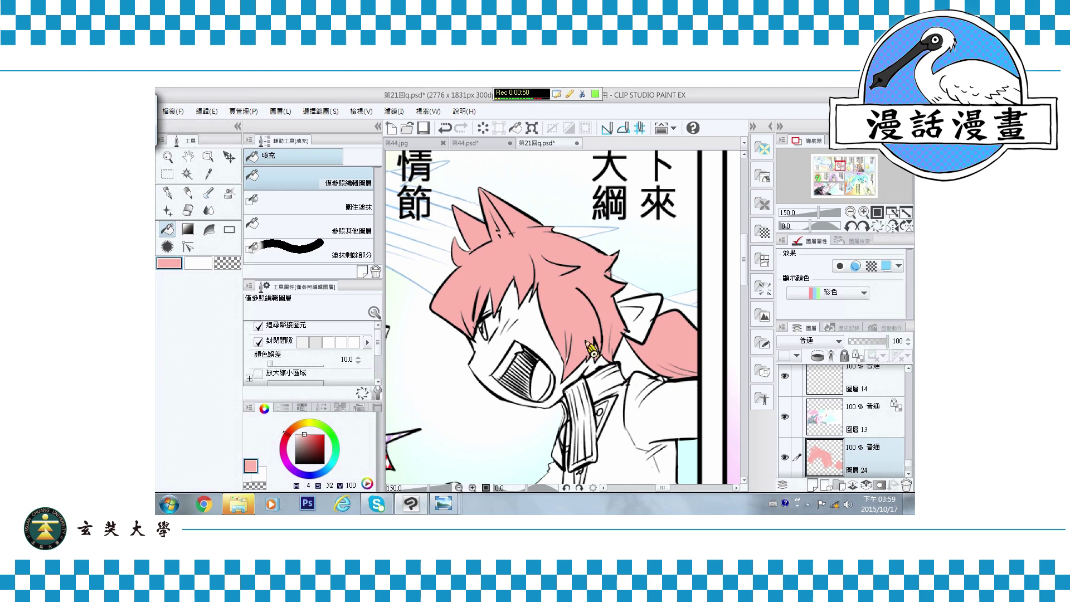
{"action": "left_click_drag", "start_coordinate": [592, 348], "coordinate": [569, 280]}
{"action": "left_click", "coordinate": [323, 442]}
{"action": "left_click", "coordinate": [334, 444]}
{"action": "left_click", "coordinate": [335, 447]}
{"action": "left_click_drag", "start_coordinate": [333, 447], "coordinate": [336, 454]}
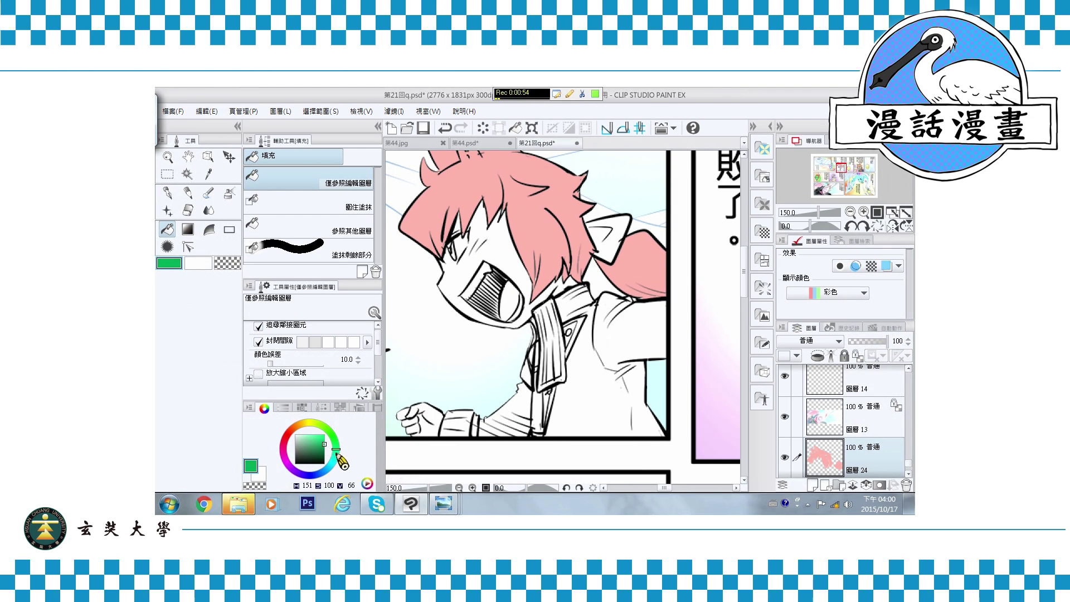
{"action": "left_click", "coordinate": [592, 388]}
{"action": "left_click", "coordinate": [622, 340]}
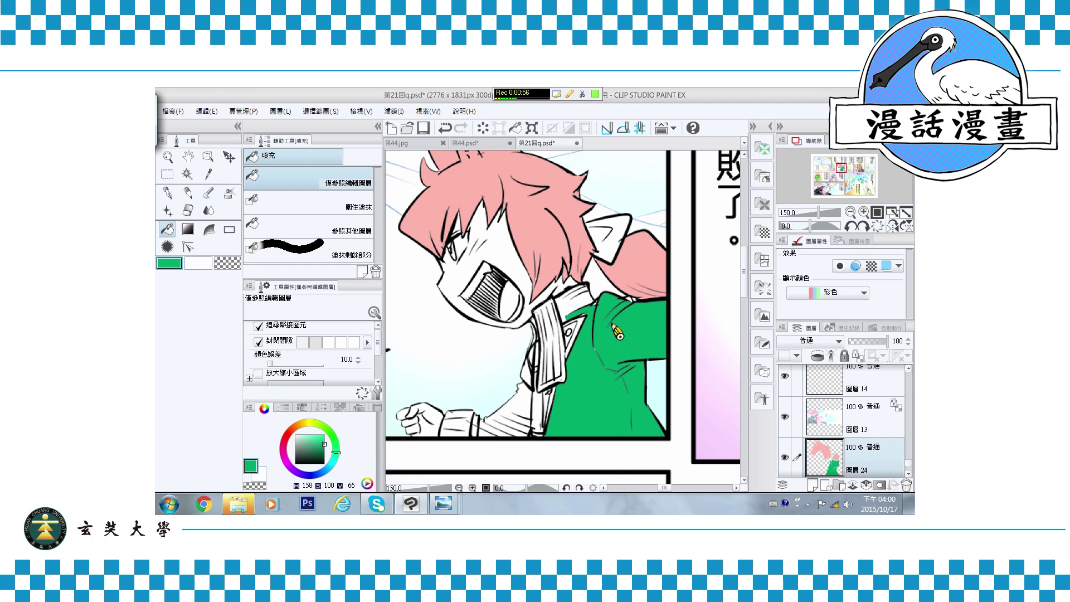
{"action": "left_click", "coordinate": [590, 311]}
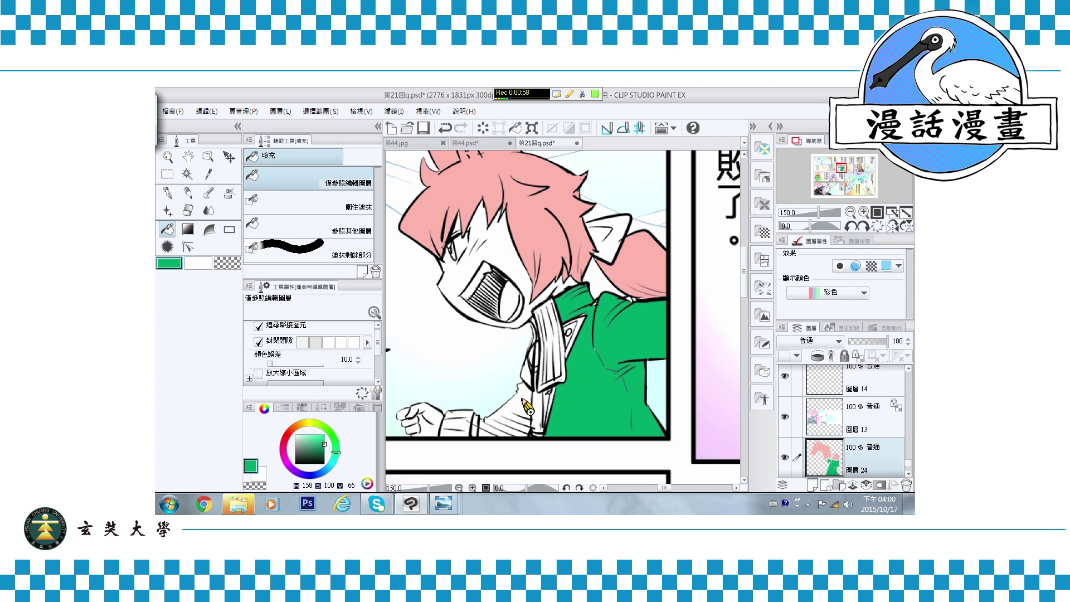
{"action": "left_click", "coordinate": [504, 421]}
{"action": "left_click", "coordinate": [479, 426]}
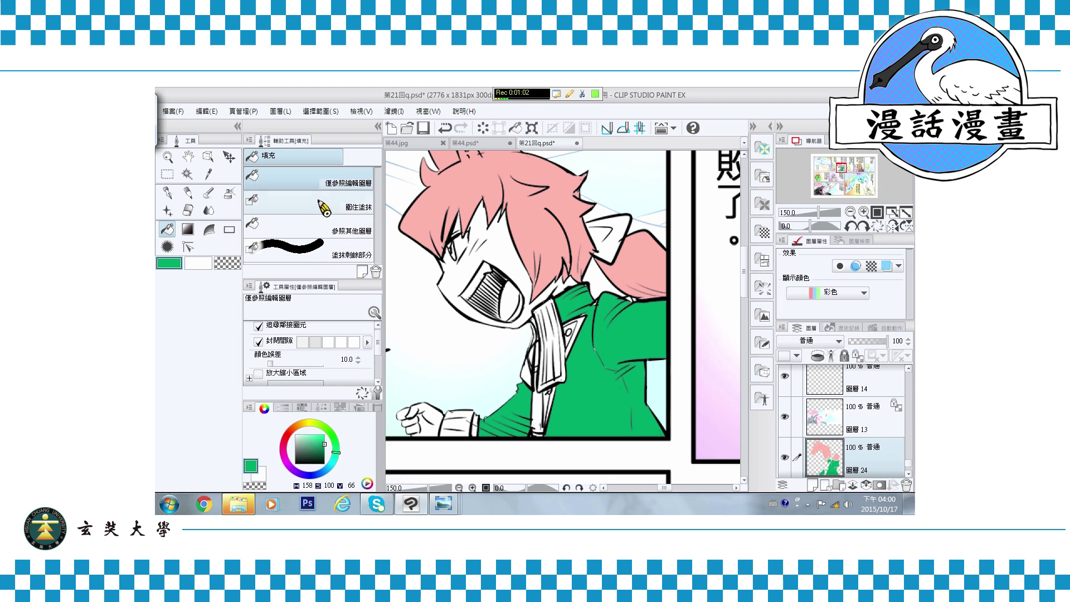
- Choose the 圍住塗抹 fill sub tool and sample the pink of the character's hair as the drawing colour
{"action": "left_click", "coordinate": [322, 207]}
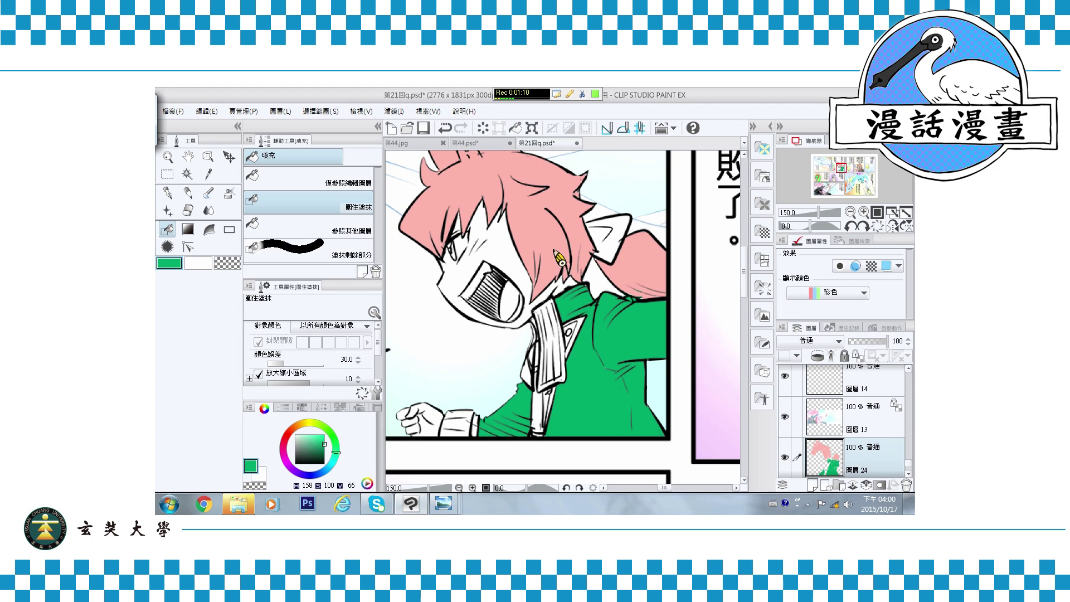
{"action": "left_click", "coordinate": [536, 242], "text": "alt"}
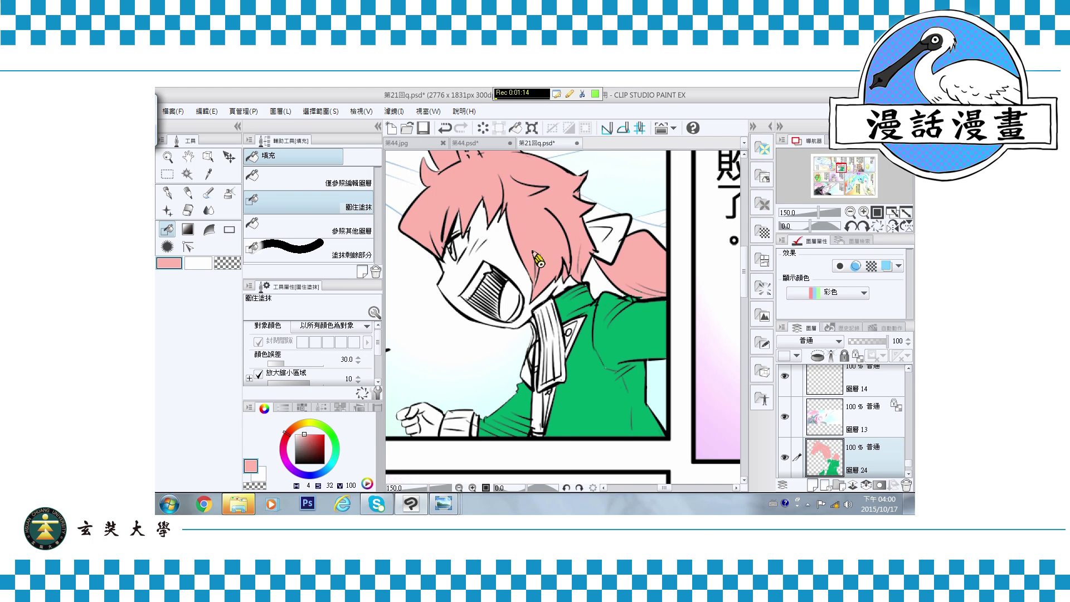
{"action": "scroll", "coordinate": [580, 240], "scroll_direction": "up", "scroll_amount": 3}
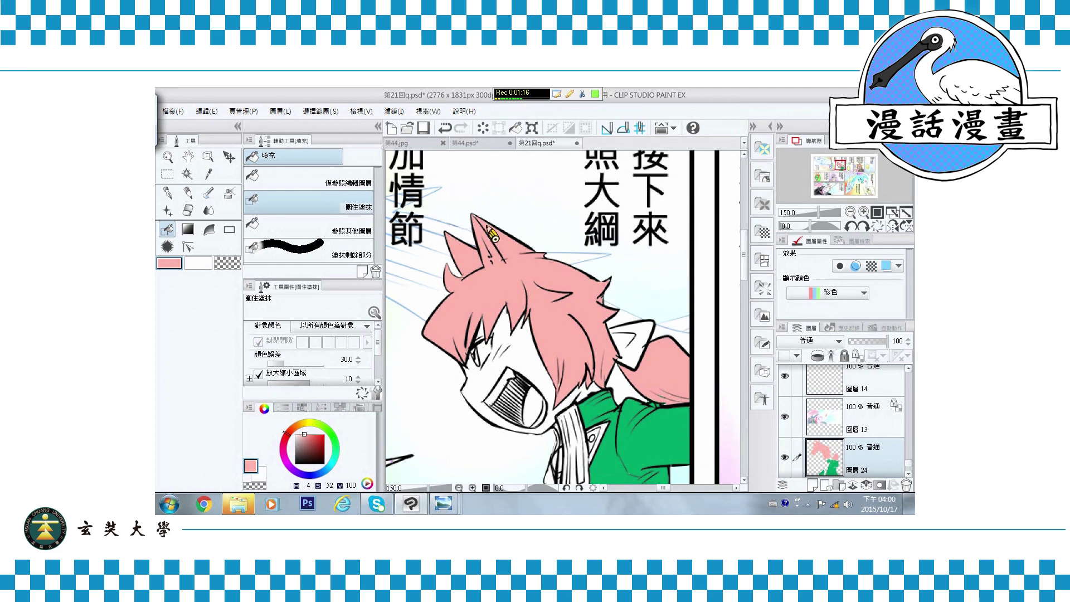
{"action": "scroll", "coordinate": [594, 333], "scroll_direction": "down", "scroll_amount": 3}
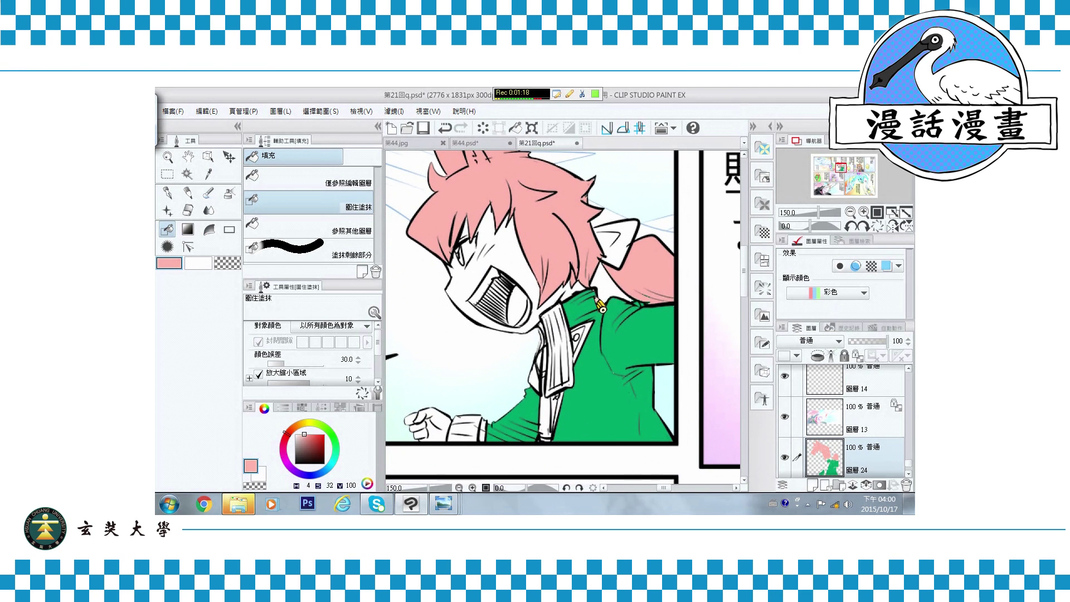
{"action": "left_click_drag", "start_coordinate": [599, 303], "coordinate": [624, 329]}
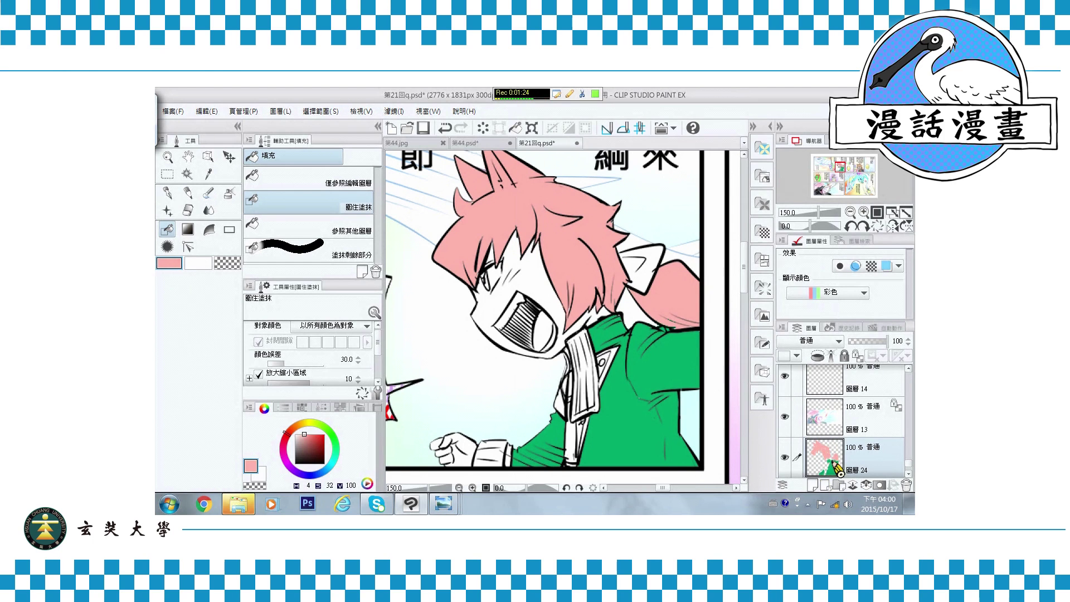
- Add a new layer above the flat-colour layer 圖層 24 and set its blending mode to 色彩增值
{"action": "left_click", "coordinate": [816, 485]}
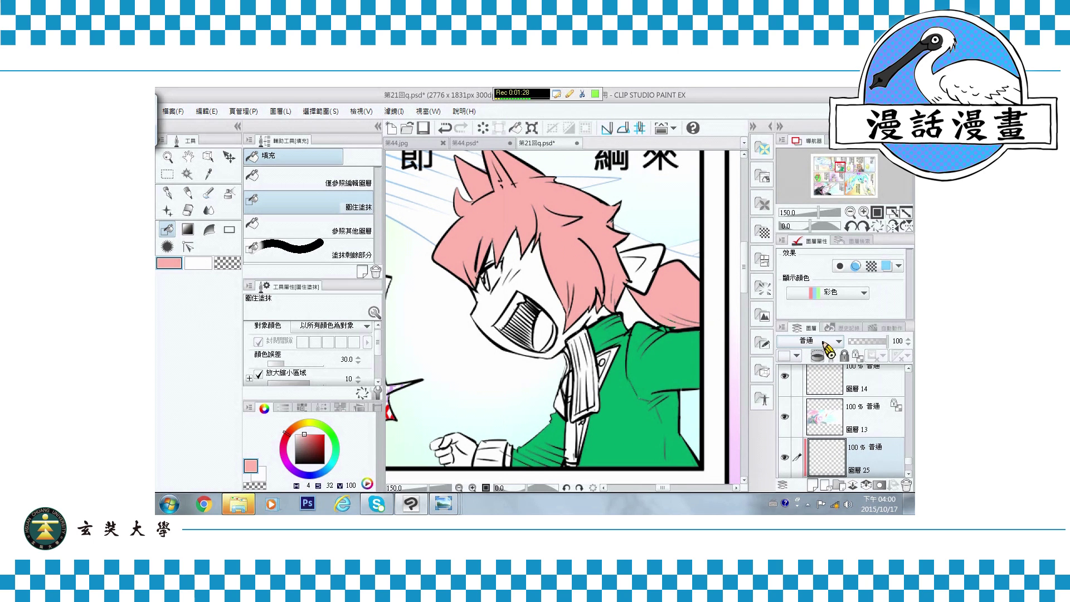
{"action": "left_click", "coordinate": [823, 341]}
{"action": "left_click", "coordinate": [786, 153]}
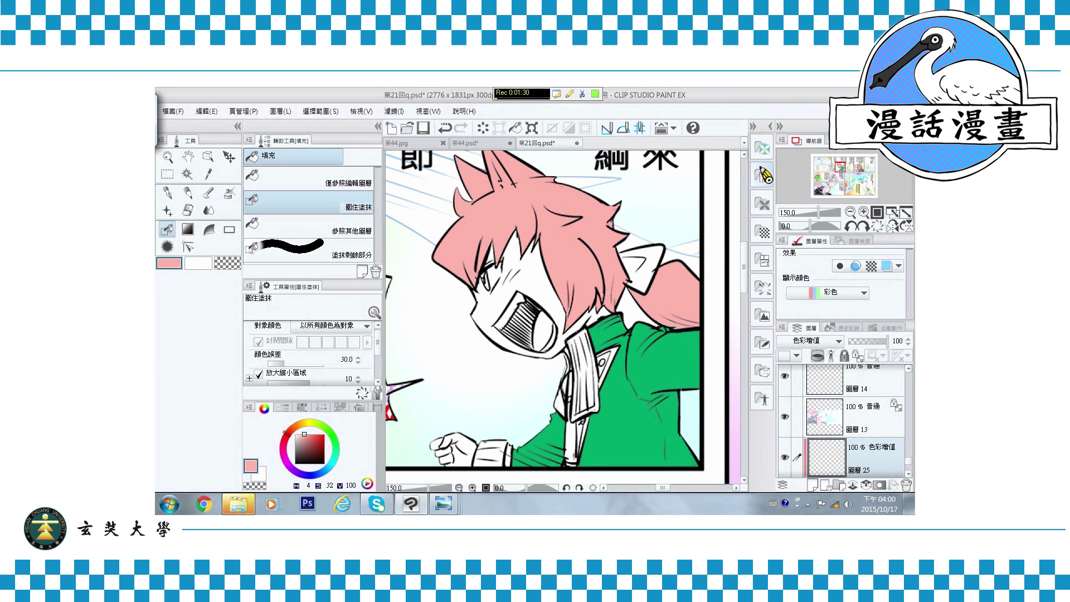
- Paint shadows on the green jacket with the G筆 pen in a lighter pink (H 4, S 26, V 100)
{"action": "left_click", "coordinate": [167, 193]}
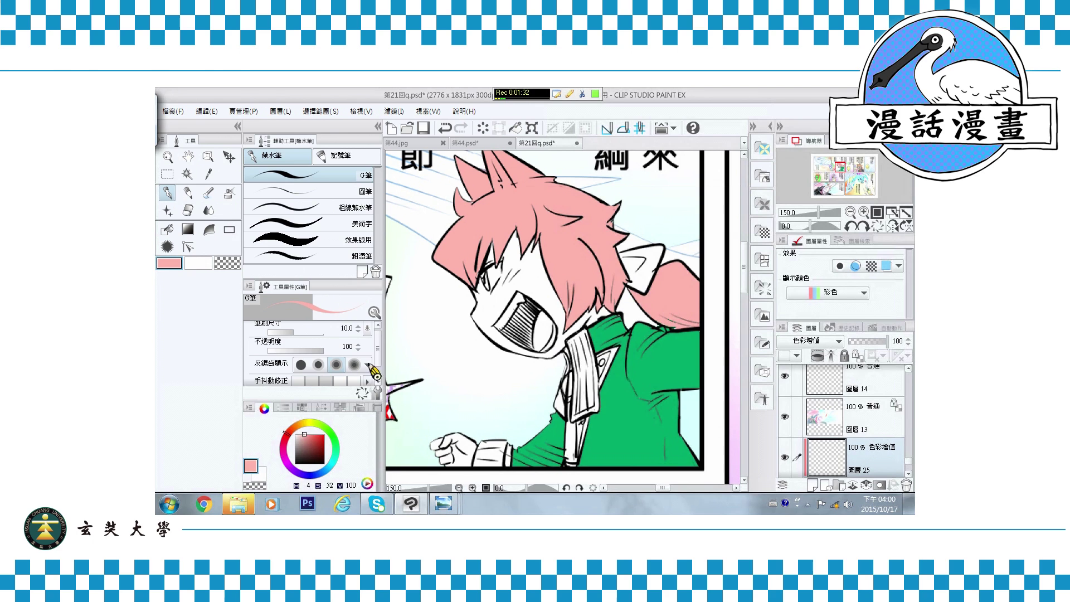
{"action": "left_click_drag", "start_coordinate": [305, 437], "coordinate": [302, 433]}
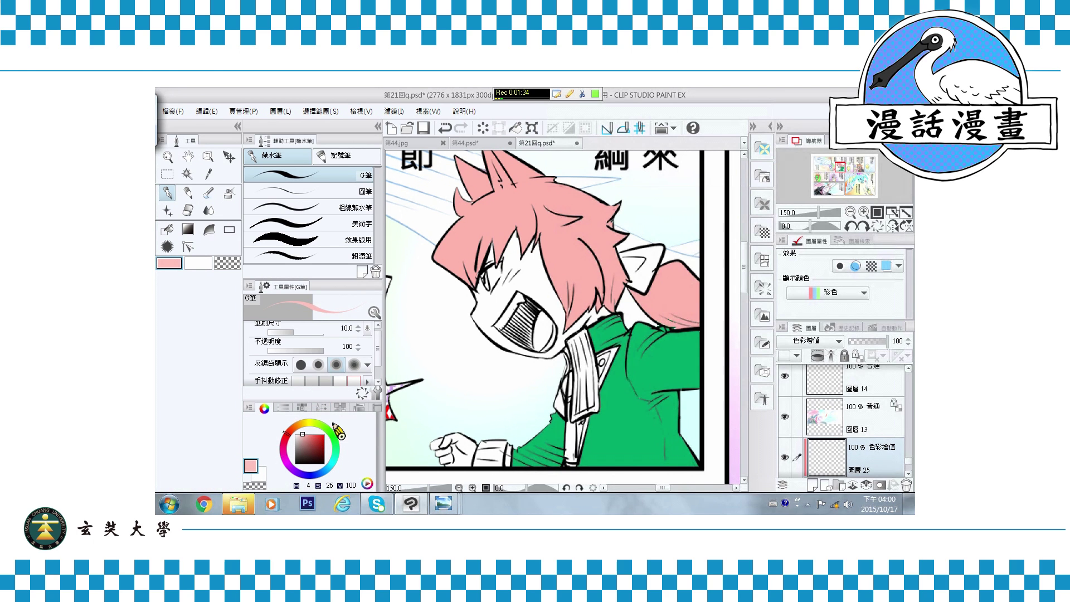
{"action": "mouse_move", "coordinate": [639, 393]}
{"action": "left_mouse_down"}
{"action": "mouse_move", "coordinate": [698, 378]}
{"action": "mouse_move", "coordinate": [655, 393]}
{"action": "mouse_move", "coordinate": [677, 406]}
{"action": "mouse_move", "coordinate": [680, 442]}
{"action": "mouse_move", "coordinate": [682, 400]}
{"action": "mouse_move", "coordinate": [672, 453]}
{"action": "left_mouse_up"}
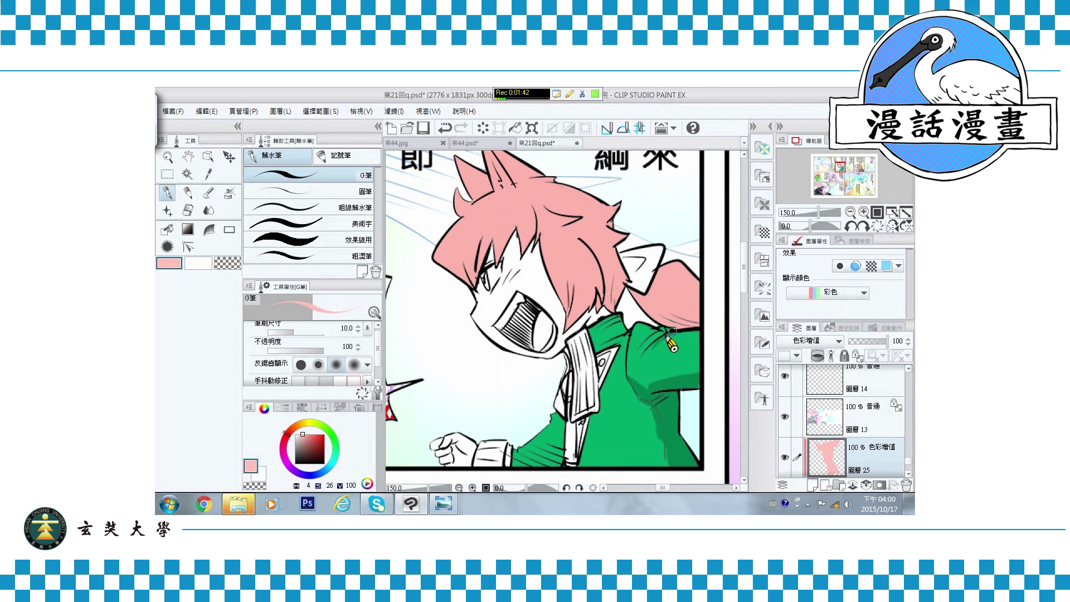
- Look over the coloured comic page as a whole and switch to the 第44.psd document
{"action": "scroll", "coordinate": [671, 345], "scroll_direction": "down", "scroll_amount": 3}
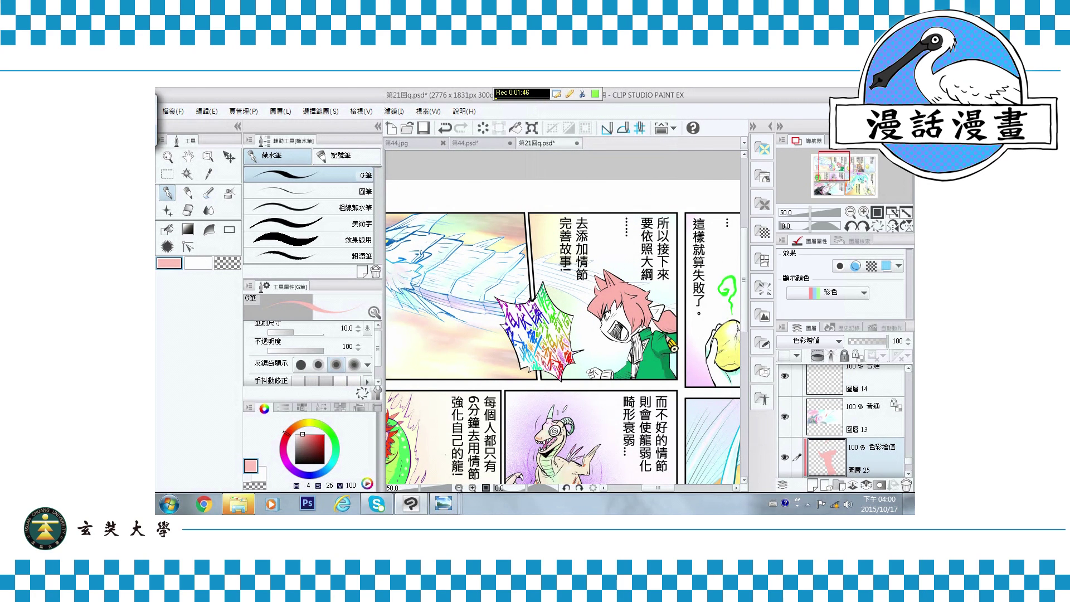
{"action": "scroll", "coordinate": [673, 347], "scroll_direction": "down", "scroll_amount": 1}
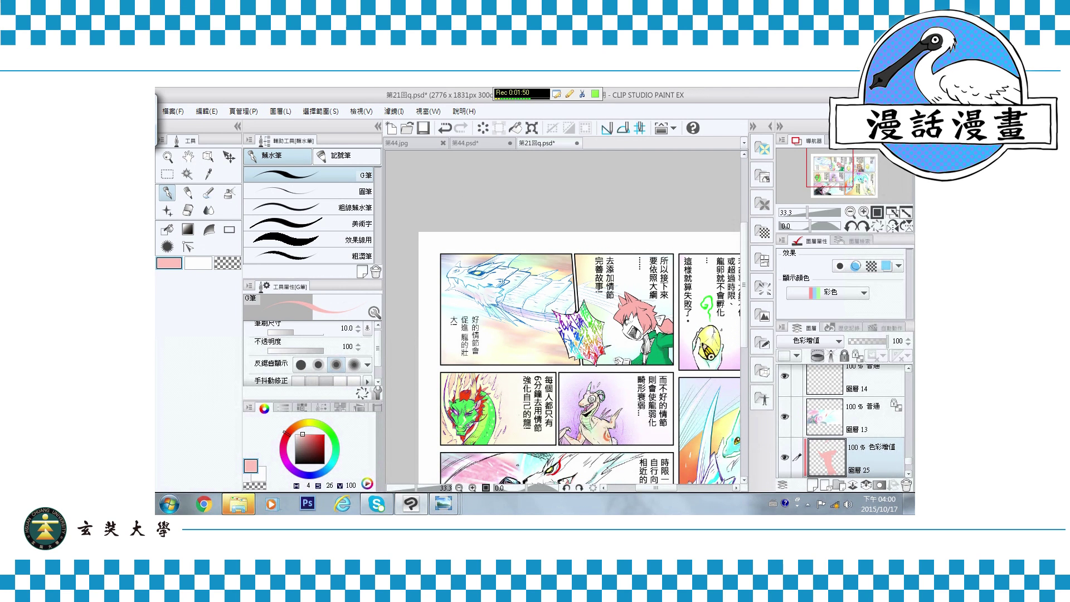
{"action": "left_click_drag", "start_coordinate": [701, 346], "coordinate": [674, 333]}
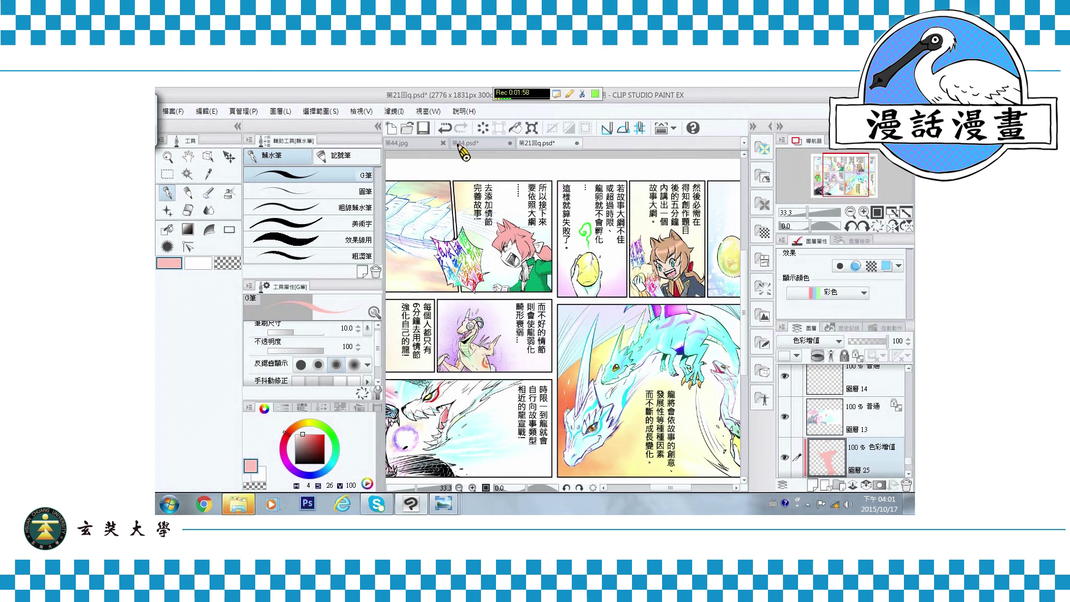
{"action": "left_click", "coordinate": [460, 144]}
{"action": "mouse_move", "coordinate": [624, 339]}
{"action": "left_mouse_down"}
{"action": "mouse_move", "coordinate": [597, 341]}
{"action": "mouse_move", "coordinate": [612, 341]}
{"action": "left_mouse_up"}
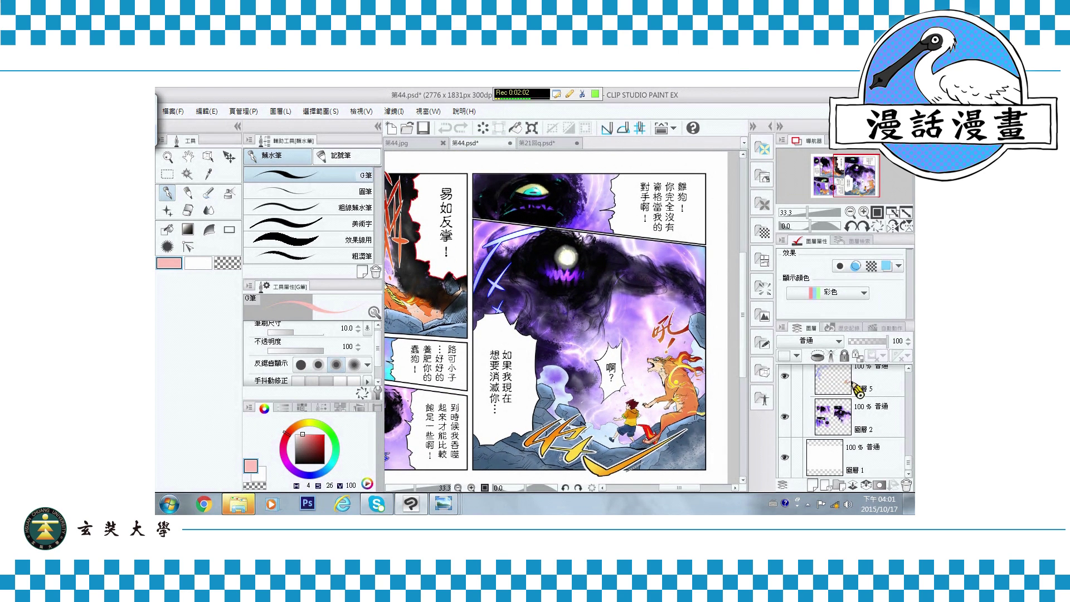
- Hide and show 圖層 11 and 圖層 3 to examine which parts of the page each layer holds
{"action": "left_click_drag", "start_coordinate": [908, 463], "coordinate": [911, 384]}
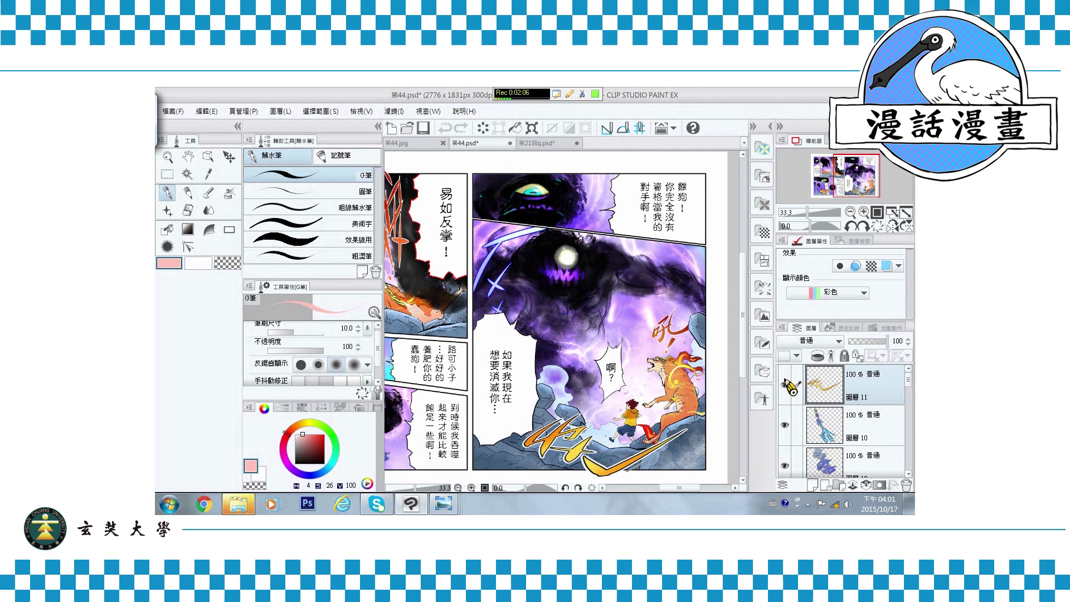
{"action": "left_click", "coordinate": [786, 384]}
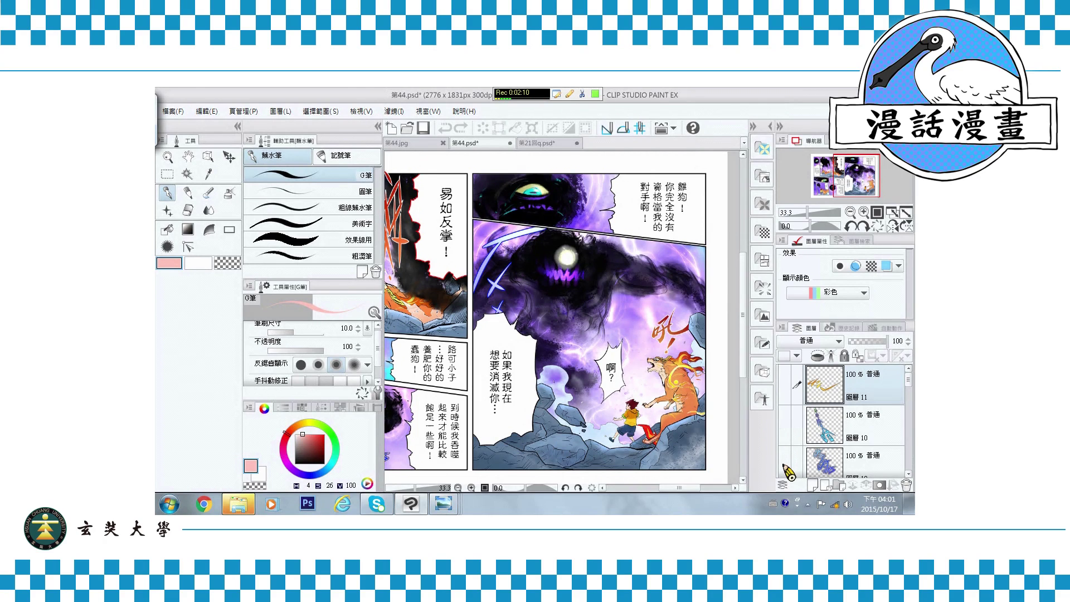
{"action": "left_click_drag", "start_coordinate": [909, 381], "coordinate": [909, 424]}
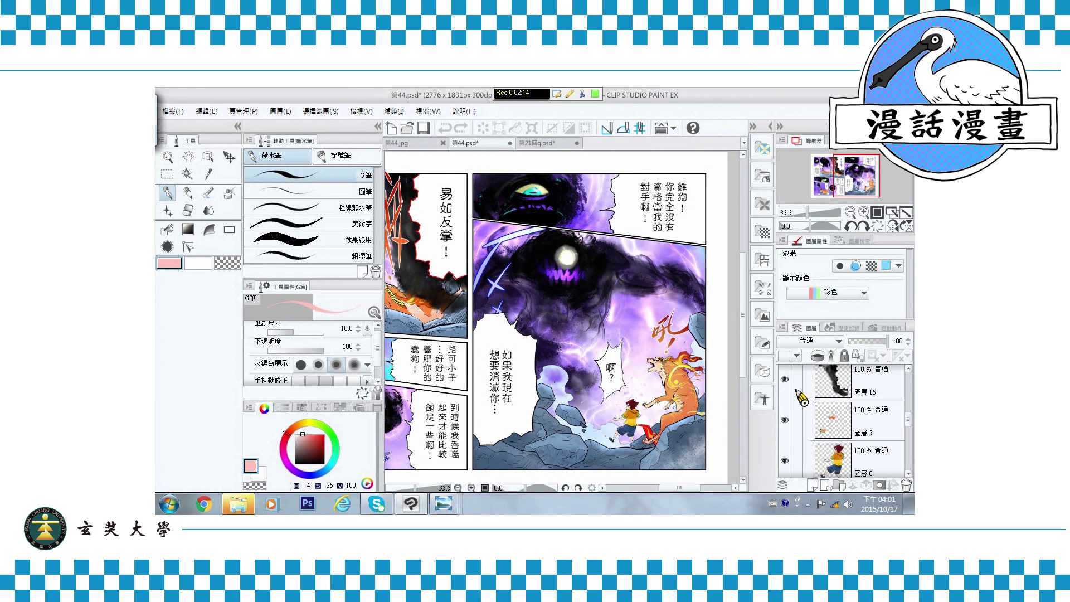
{"action": "left_click", "coordinate": [785, 419]}
{"action": "left_click", "coordinate": [785, 419]}
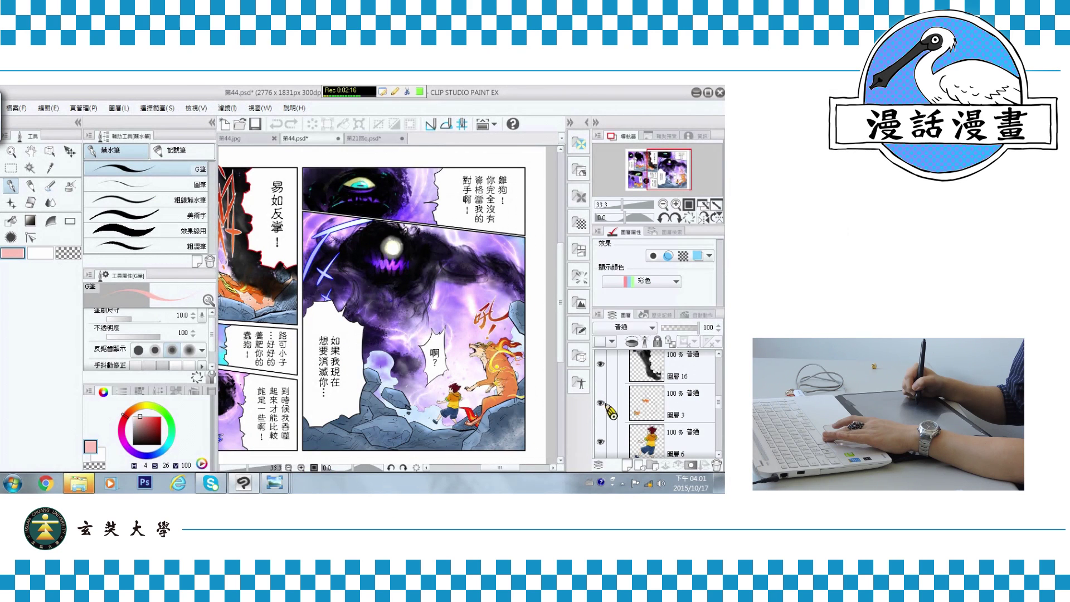
{"action": "left_click_drag", "start_coordinate": [908, 419], "coordinate": [908, 433]}
{"action": "mouse_move", "coordinate": [718, 415]}
{"action": "left_mouse_down"}
{"action": "mouse_move", "coordinate": [717, 442]}
{"action": "mouse_move", "coordinate": [718, 360]}
{"action": "left_mouse_up"}
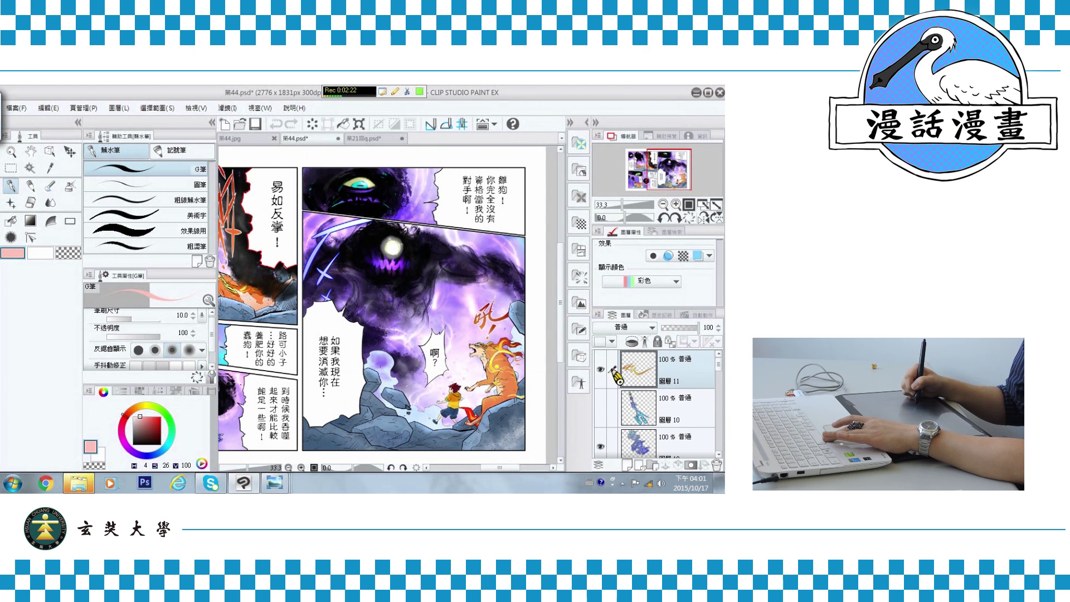
{"action": "left_click", "coordinate": [601, 369]}
- Recolour the orange sound-effect lettering on 圖層 11 with the 色相・彩度・明度 adjustment, setting the hue to 83
{"action": "key", "text": "ctrl+u"}
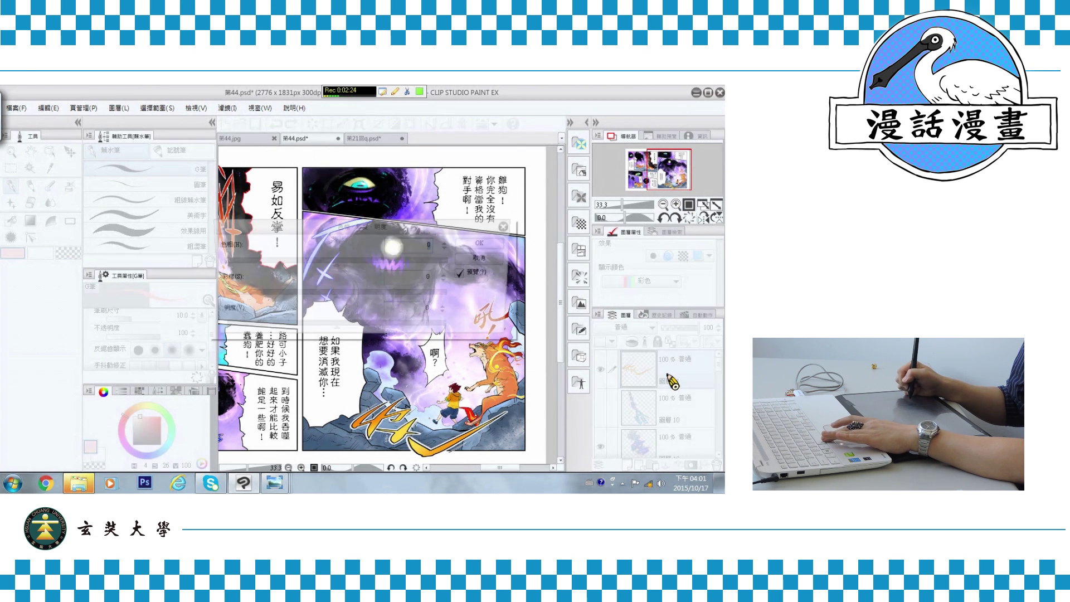
{"action": "left_click_drag", "start_coordinate": [348, 267], "coordinate": [389, 267]}
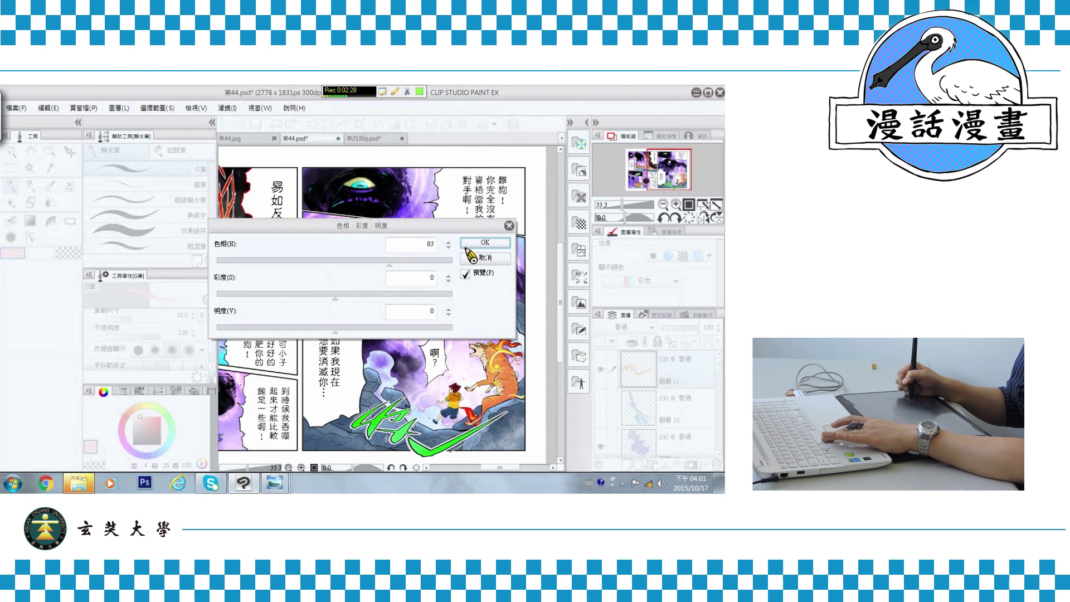
{"action": "left_click", "coordinate": [484, 242]}
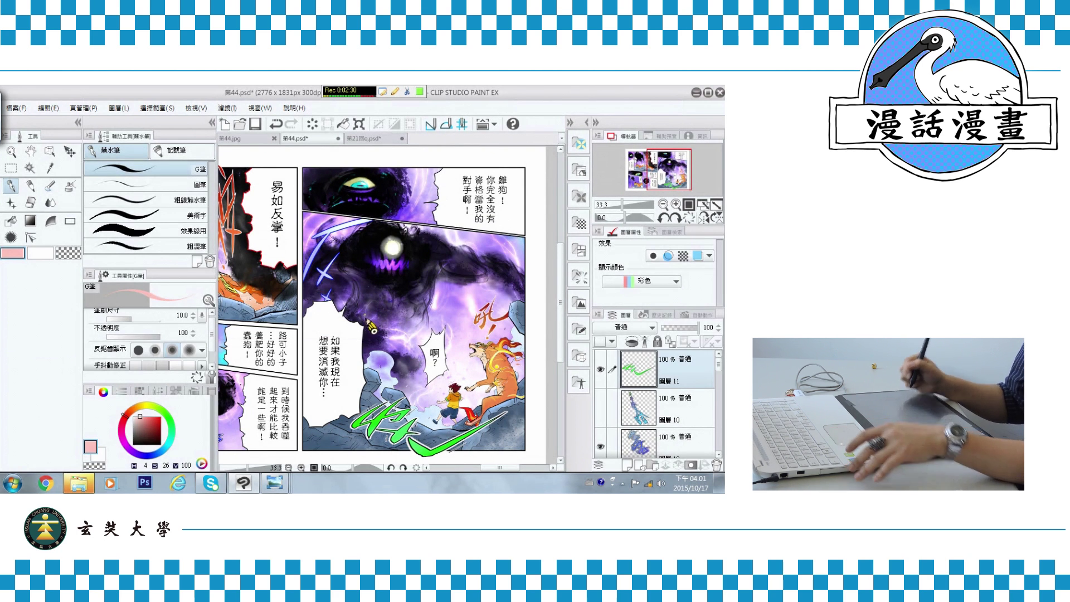
{"action": "left_click_drag", "start_coordinate": [326, 305], "coordinate": [388, 310]}
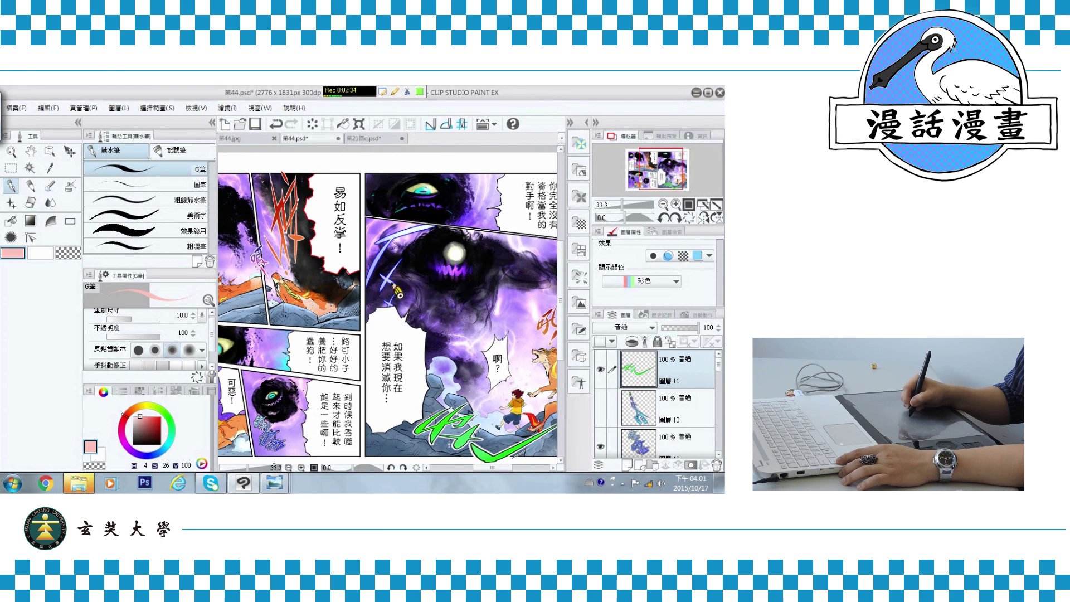
{"action": "left_click_drag", "start_coordinate": [334, 316], "coordinate": [401, 313]}
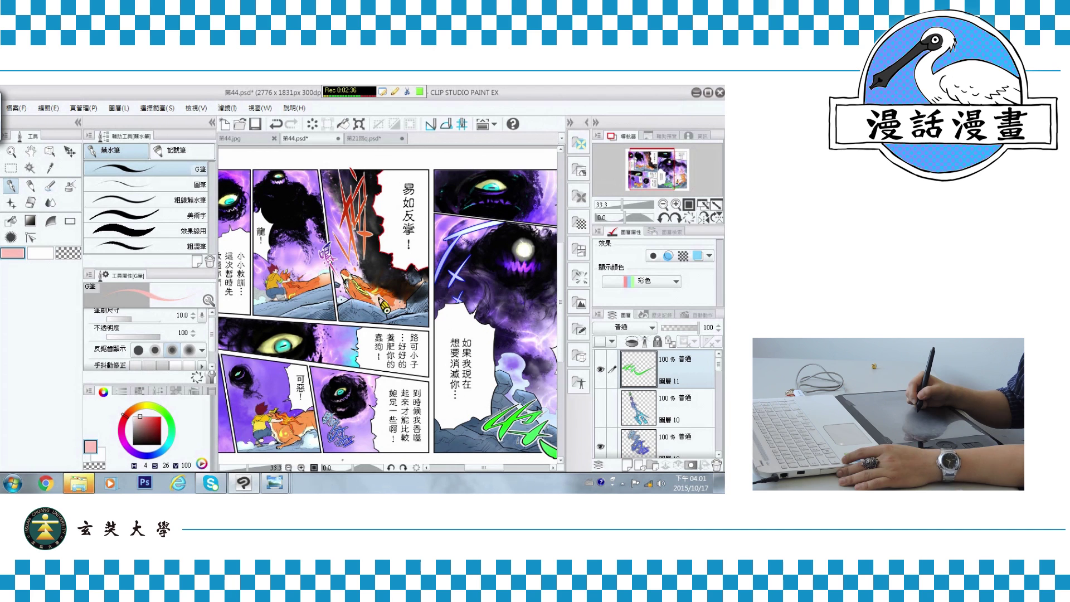